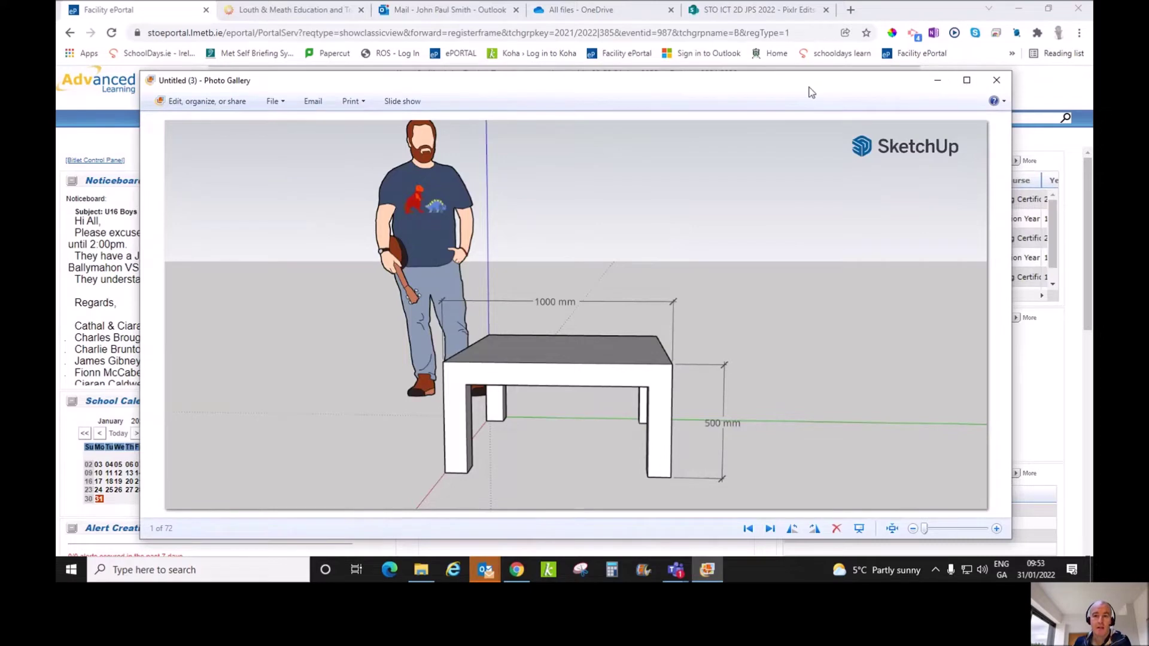
- Maximize the Photo Gallery window to view the example table with its 1000 mm and 500 mm dimensions
left_click(966, 81)
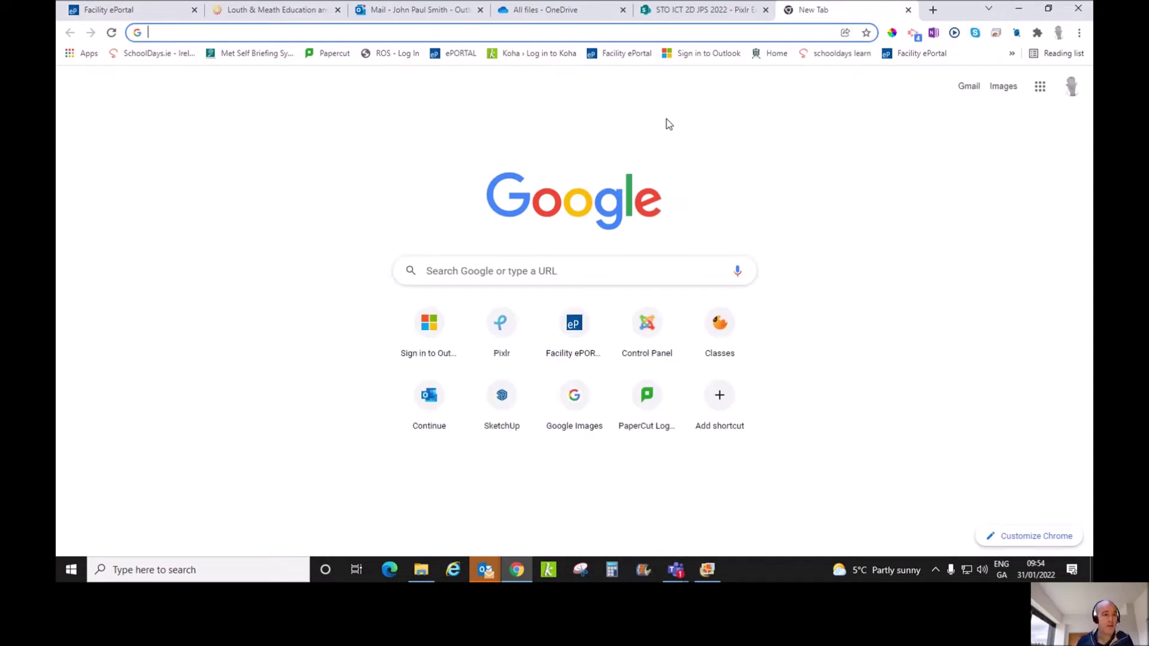
- Load app.sketchup.com in Chrome and decline reopening the recovered model
type("a")
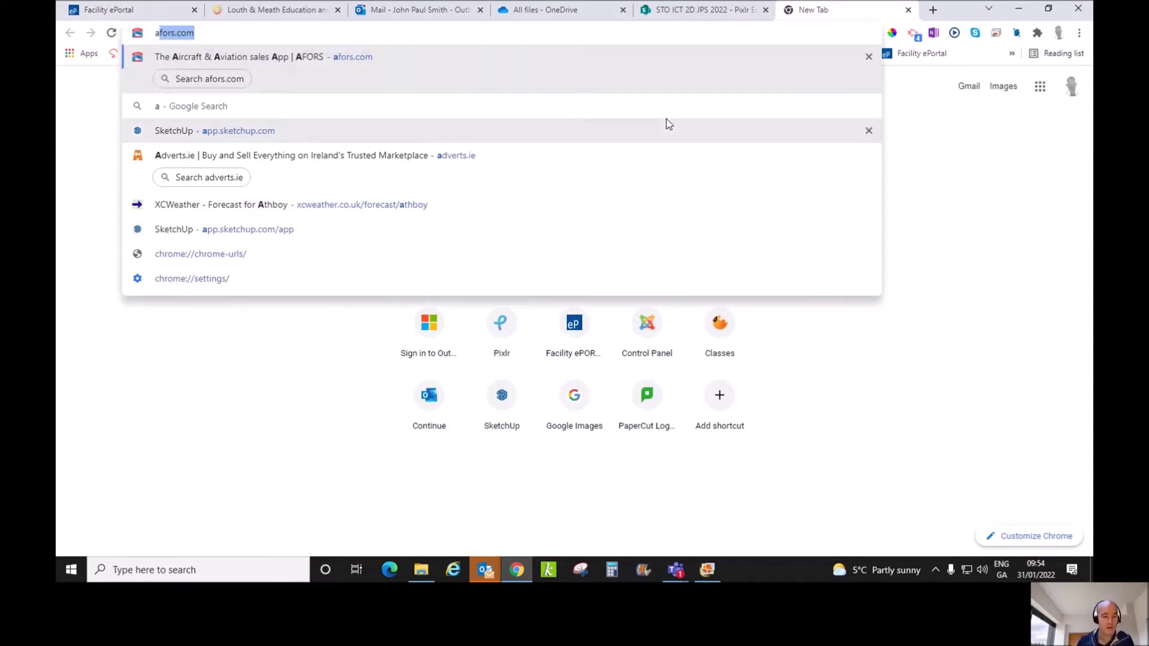
type("pp")
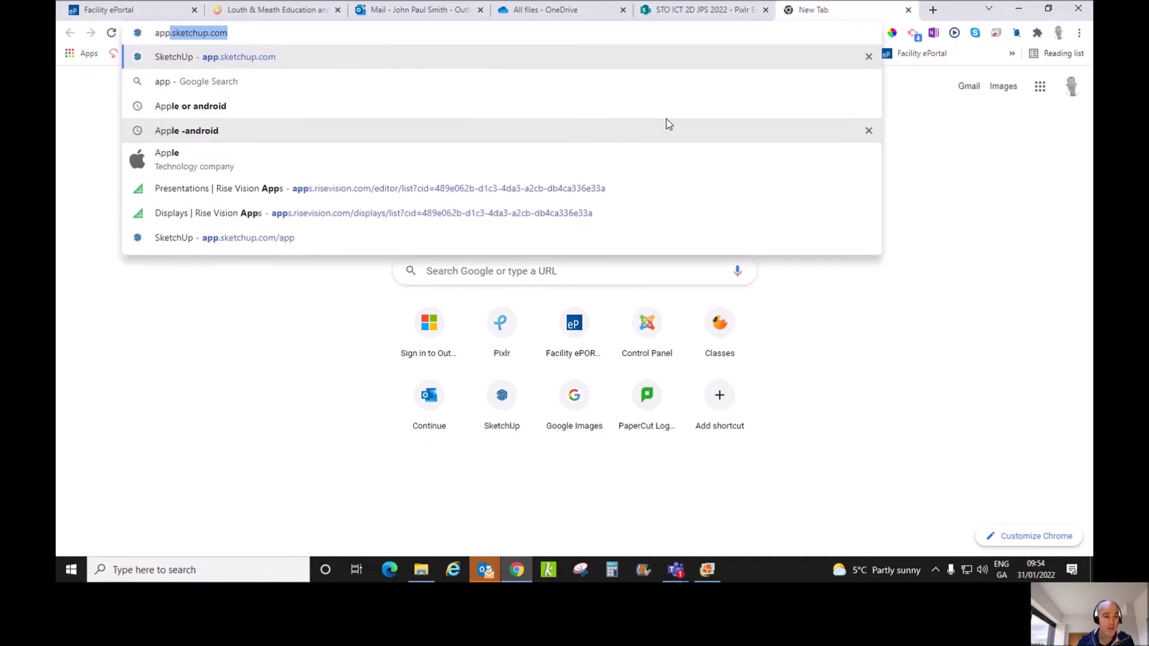
key("Return")
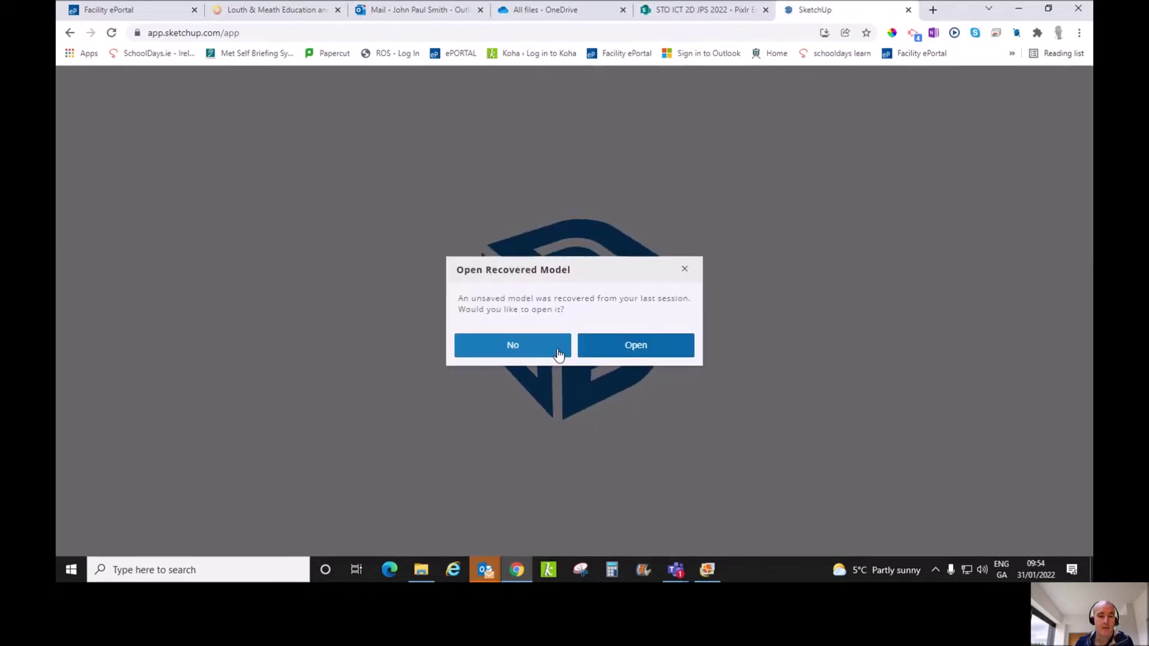
left_click(557, 352)
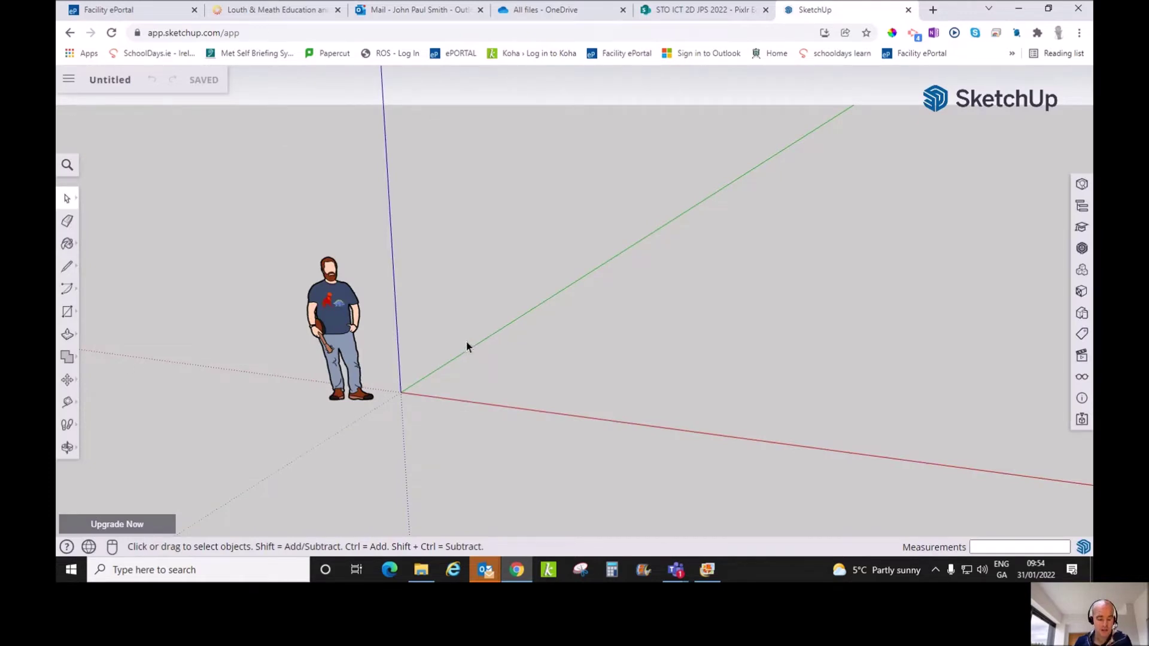
- Draw a 1000×1000 mm square at the origin and pull it up 500 mm into a block
key("r")
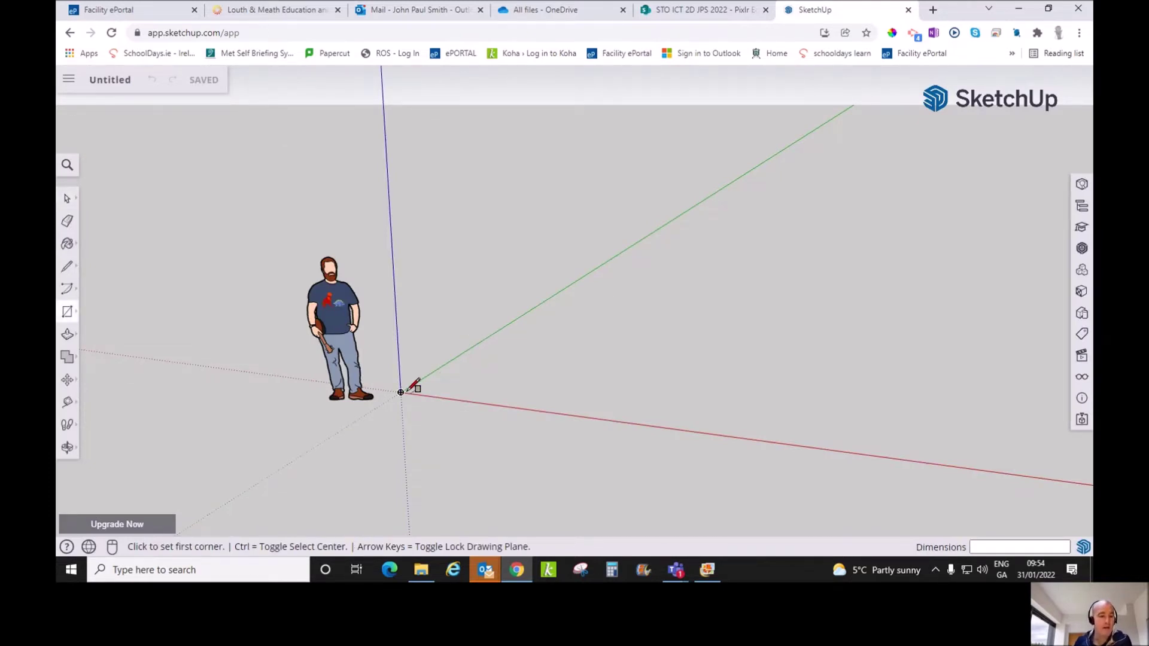
left_click(409, 390)
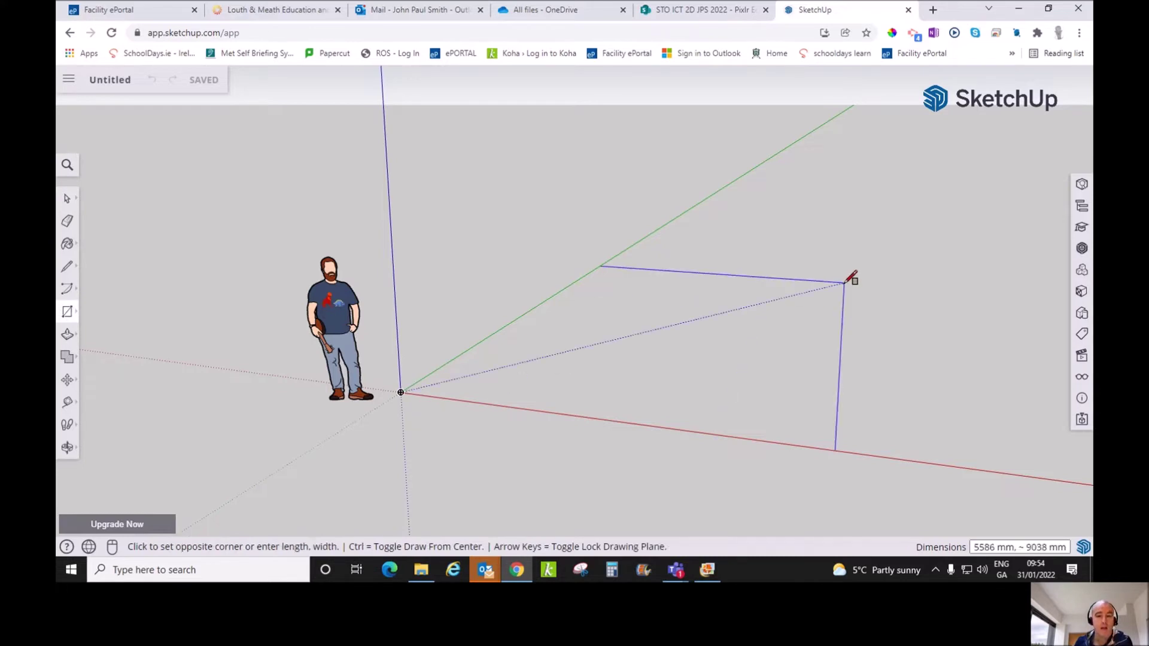
type("1000,1000")
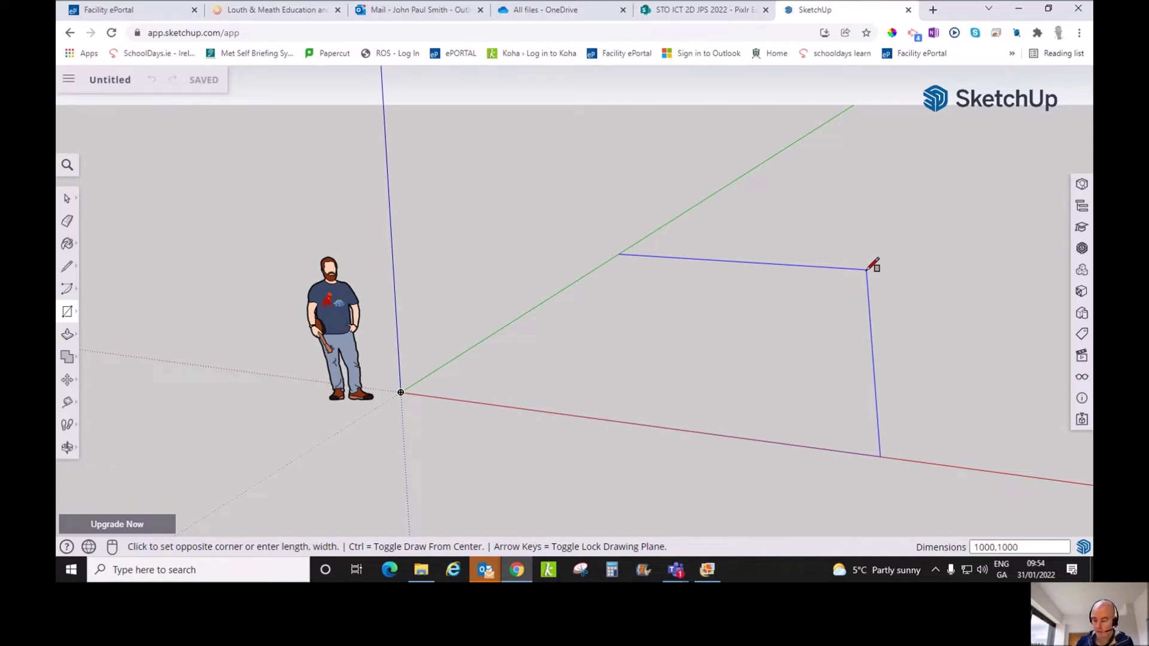
key("Return")
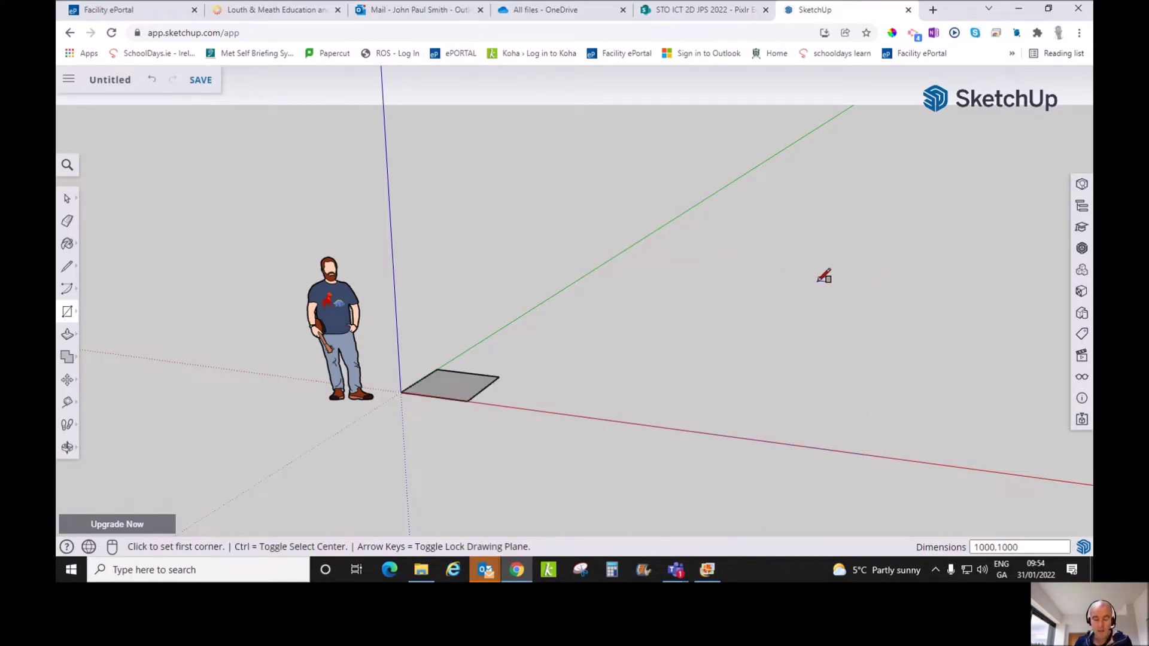
key("p")
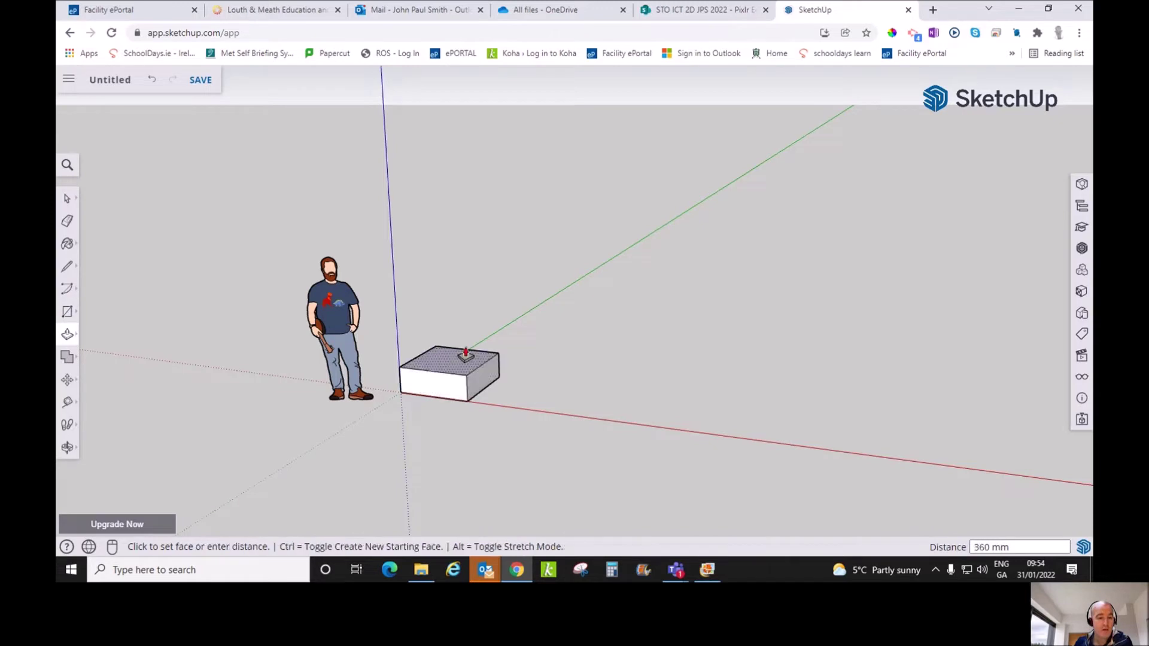
type("500")
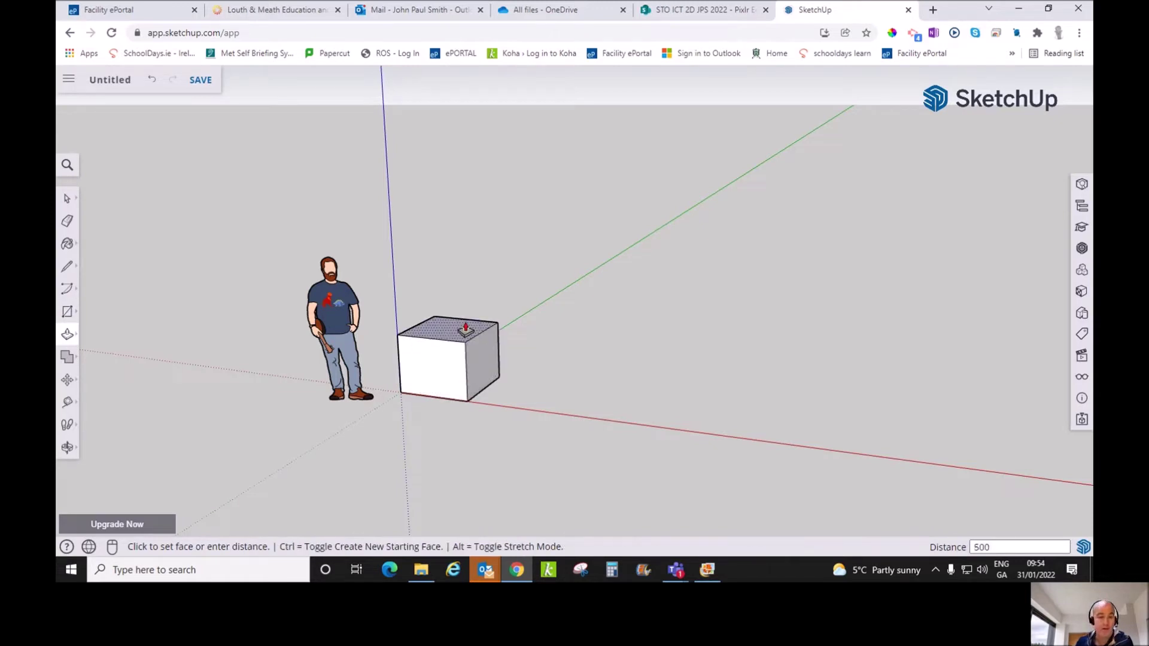
key("Return")
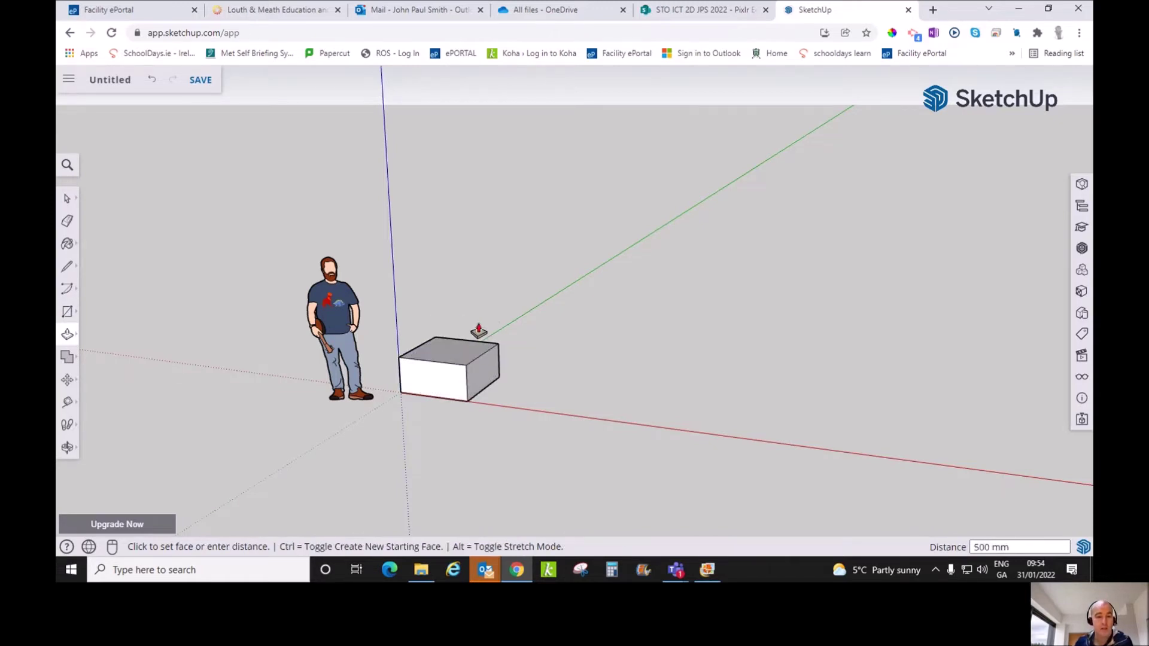
- Face the block's front and place a guide 100 mm in from the left edge
middle_click_drag(513, 346, 306, 305)
scroll(516, 363, "up", 2)
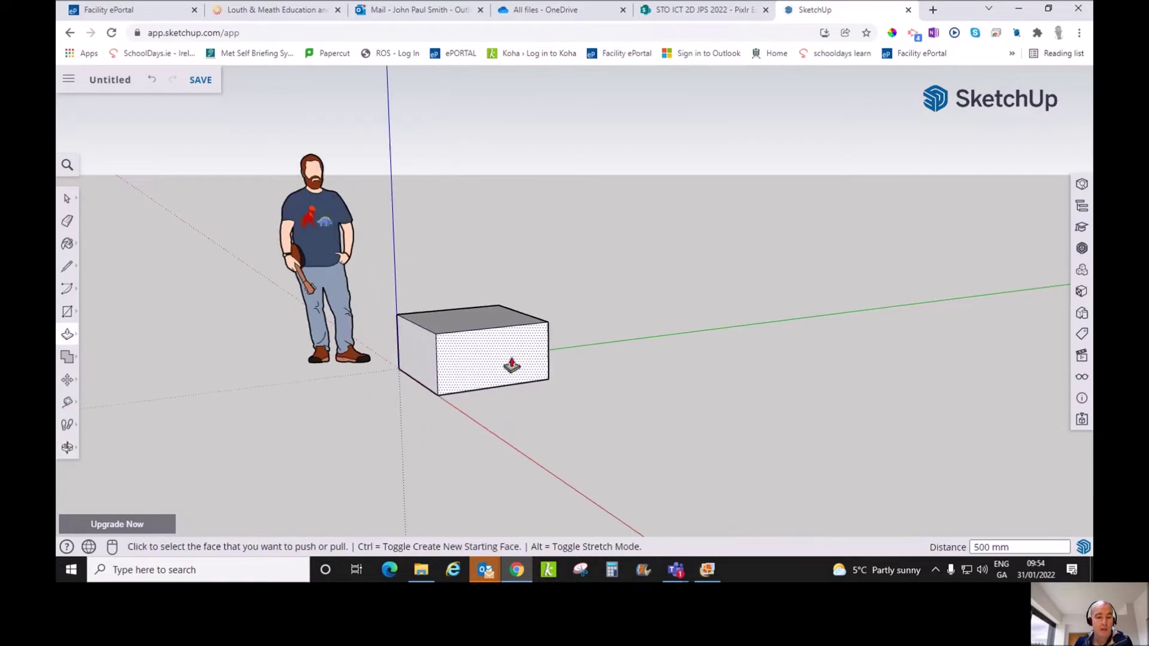
scroll(522, 358, "up", 3)
middle_click_drag(531, 354, 412, 360)
scroll(413, 359, "up", 3)
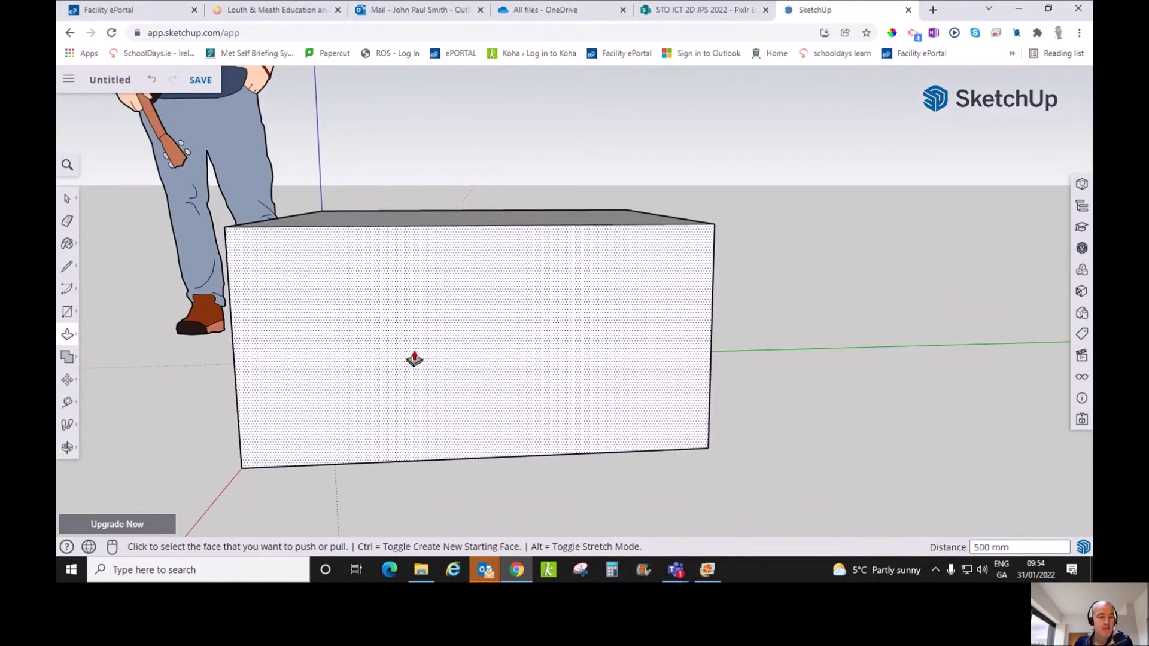
scroll(413, 358, "up", 1)
key("t")
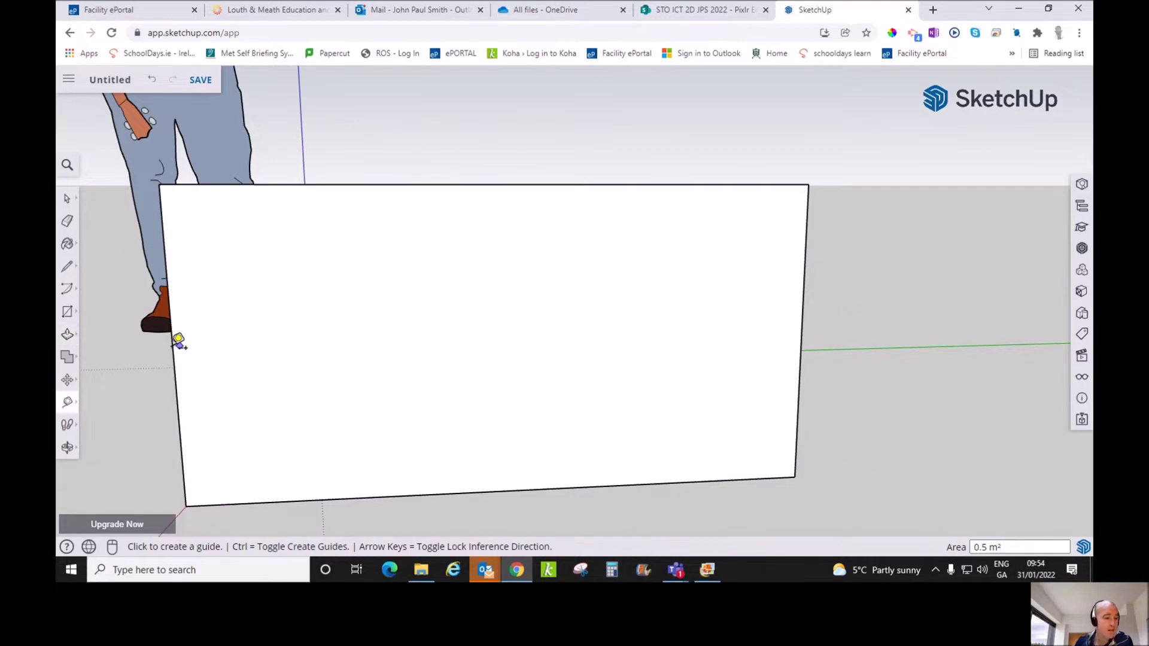
left_click(172, 350)
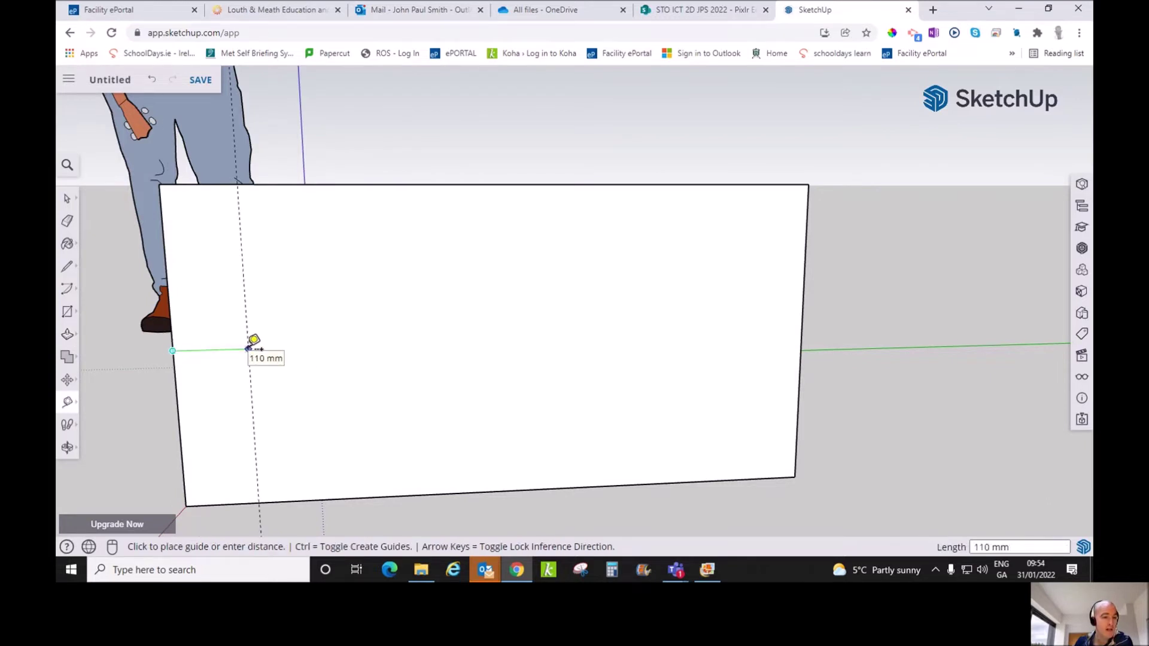
type("100")
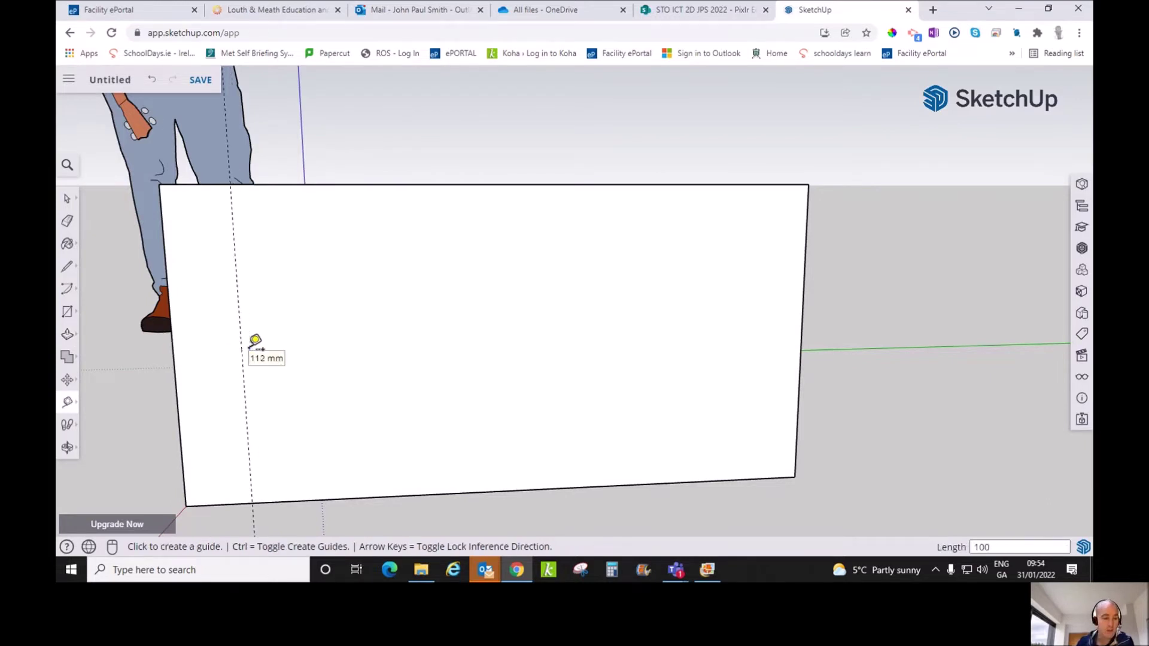
key("Return")
- Draw an 800×400 mm rectangle starting where the guide meets the bottom edge
key("r")
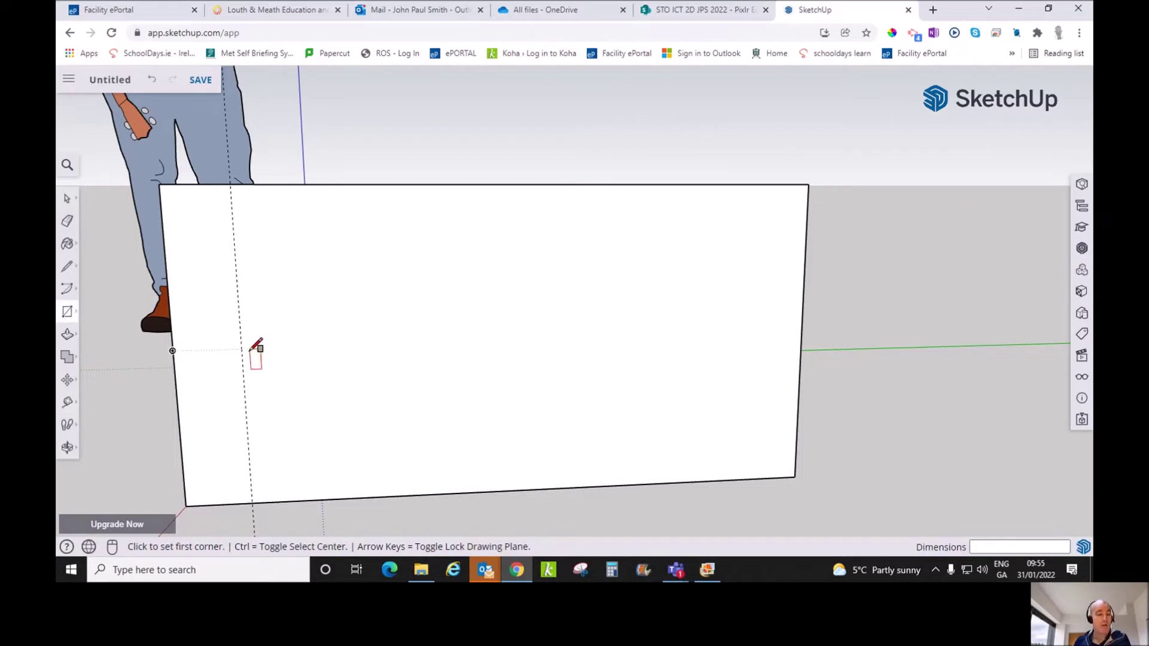
left_click(252, 503)
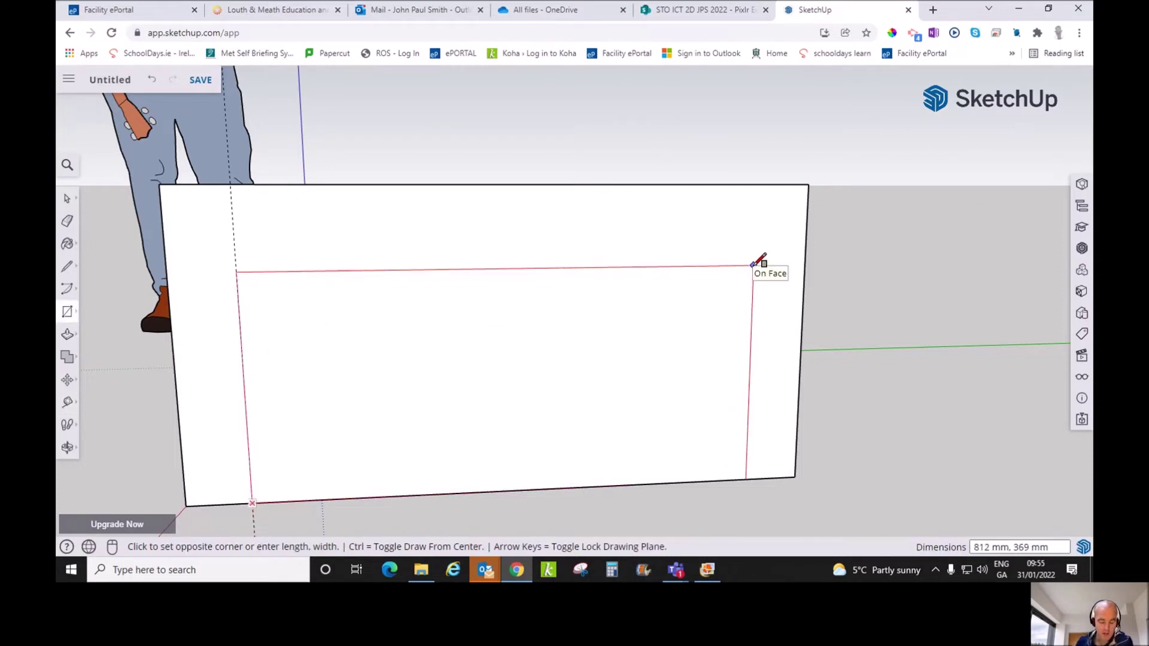
type("800")
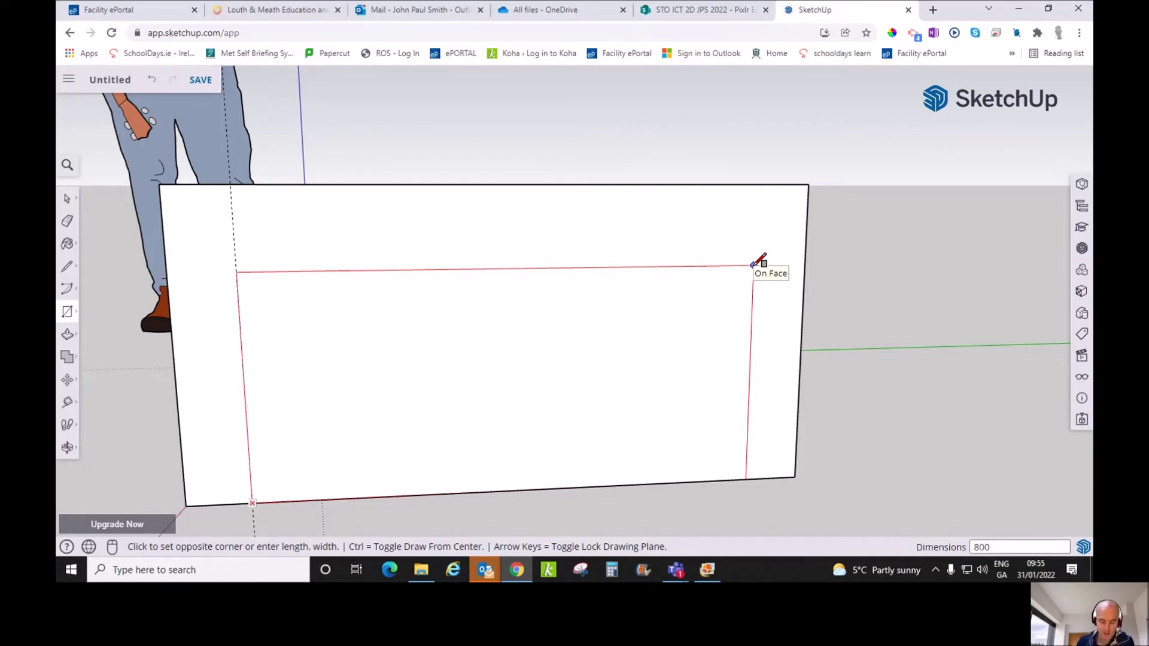
type(",4")
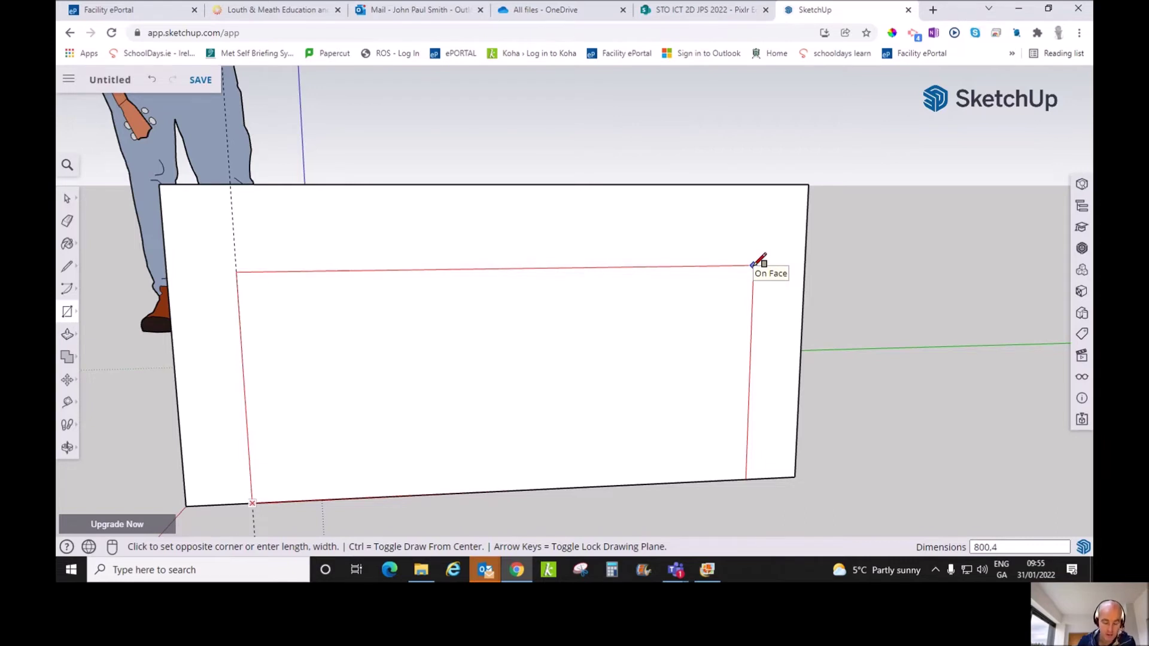
type("00")
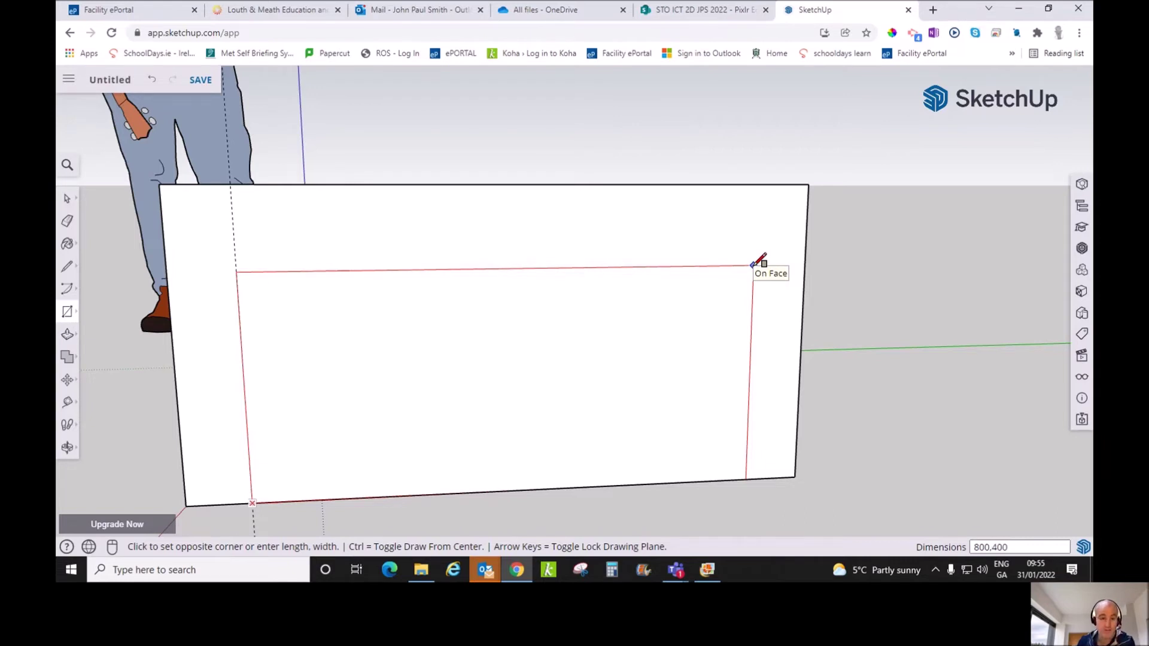
key("Return")
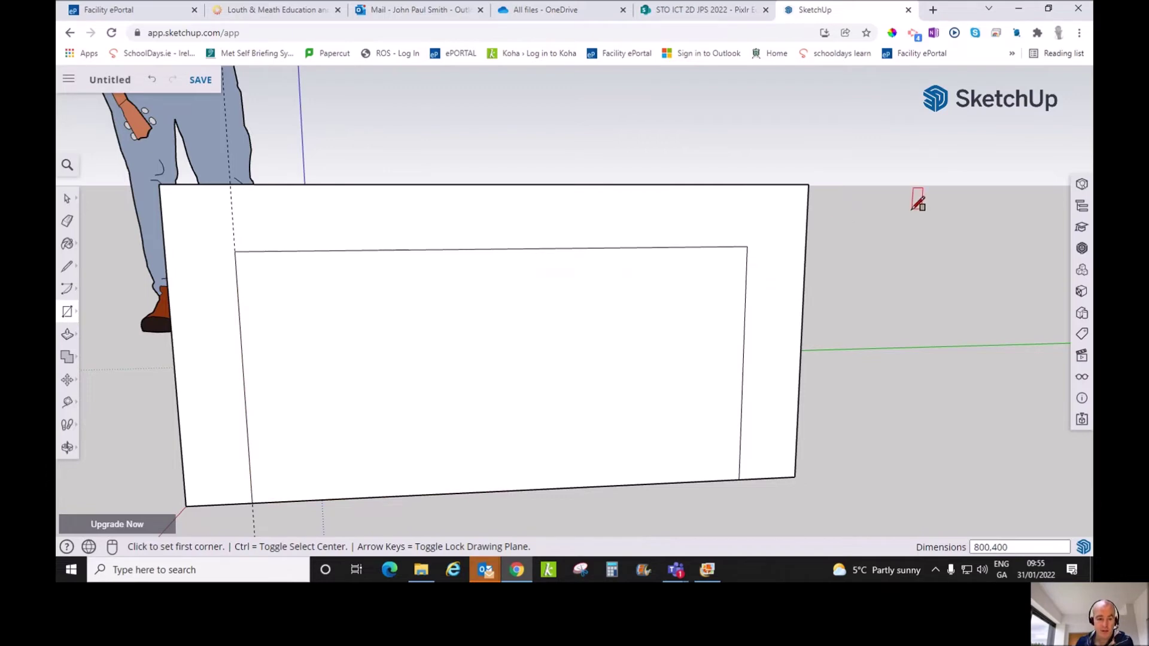
- Push the front rectangle into the block to cut the first opening
key("p")
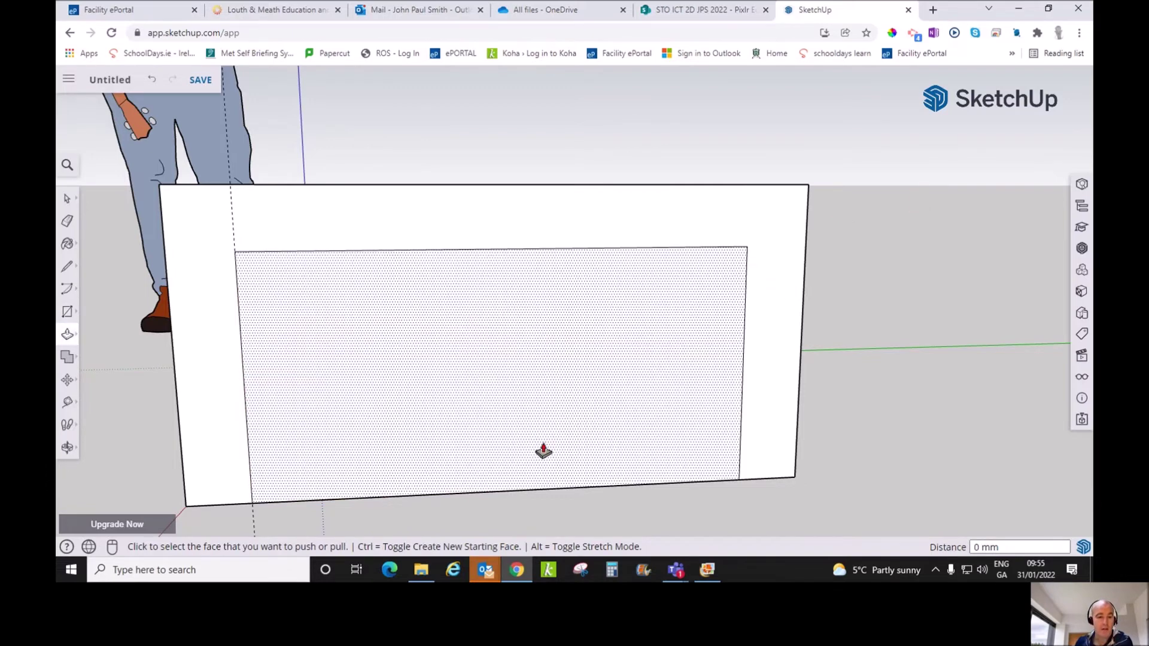
left_click(541, 451)
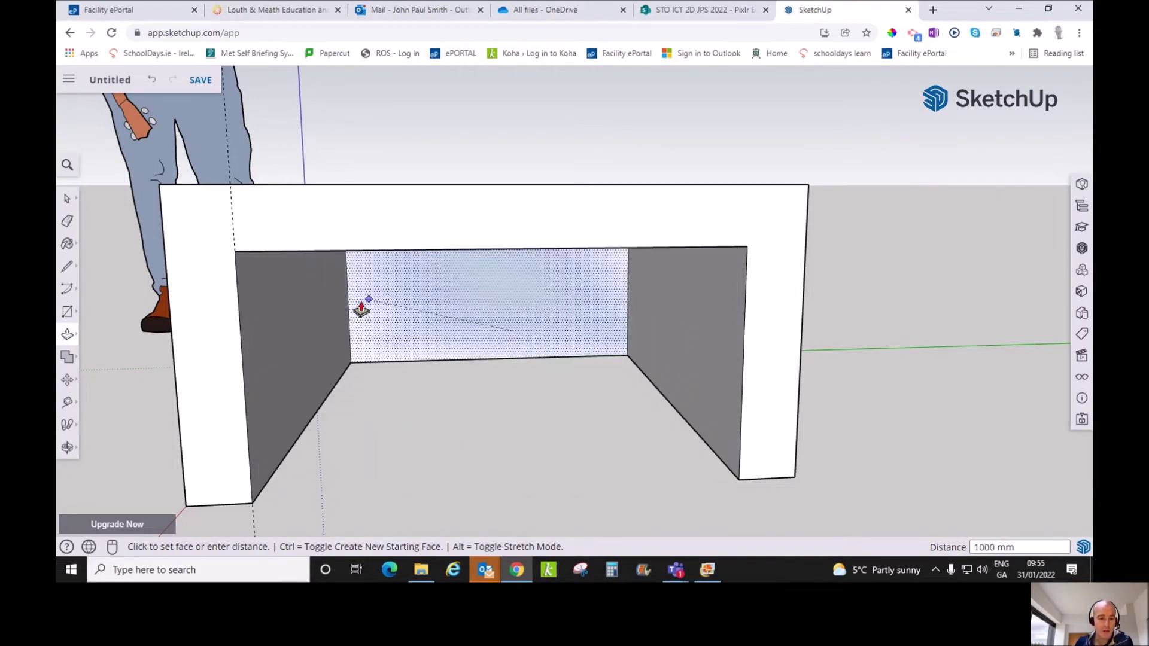
left_click(631, 293)
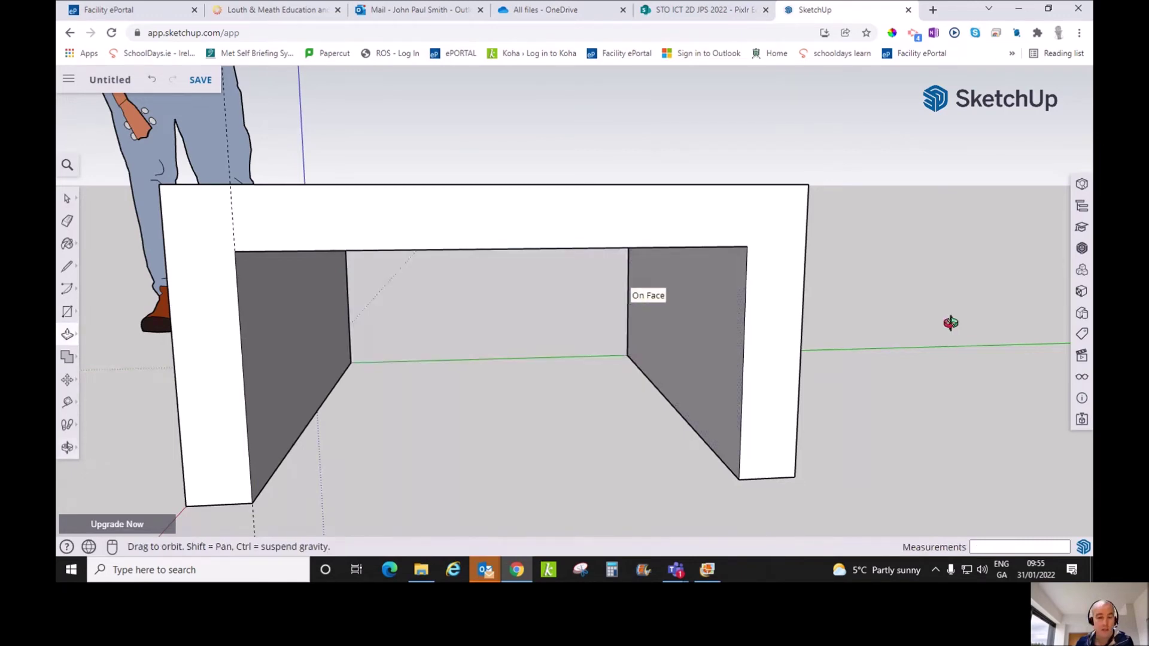
mouse_move(953, 339)
middle_mouse_down()
mouse_move(226, 322)
mouse_move(475, 321)
mouse_move(460, 317)
middle_mouse_up()
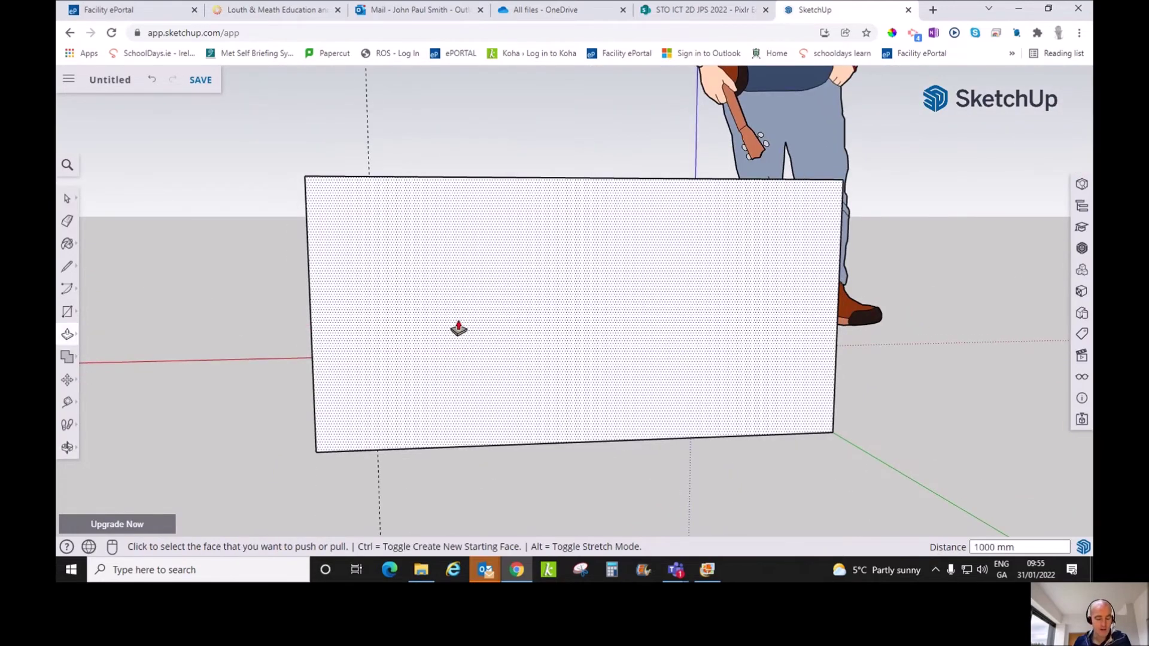
- On the opposite face, place a 100 mm guide and draw an 800×400 mm rectangle
key("t")
left_click(311, 332)
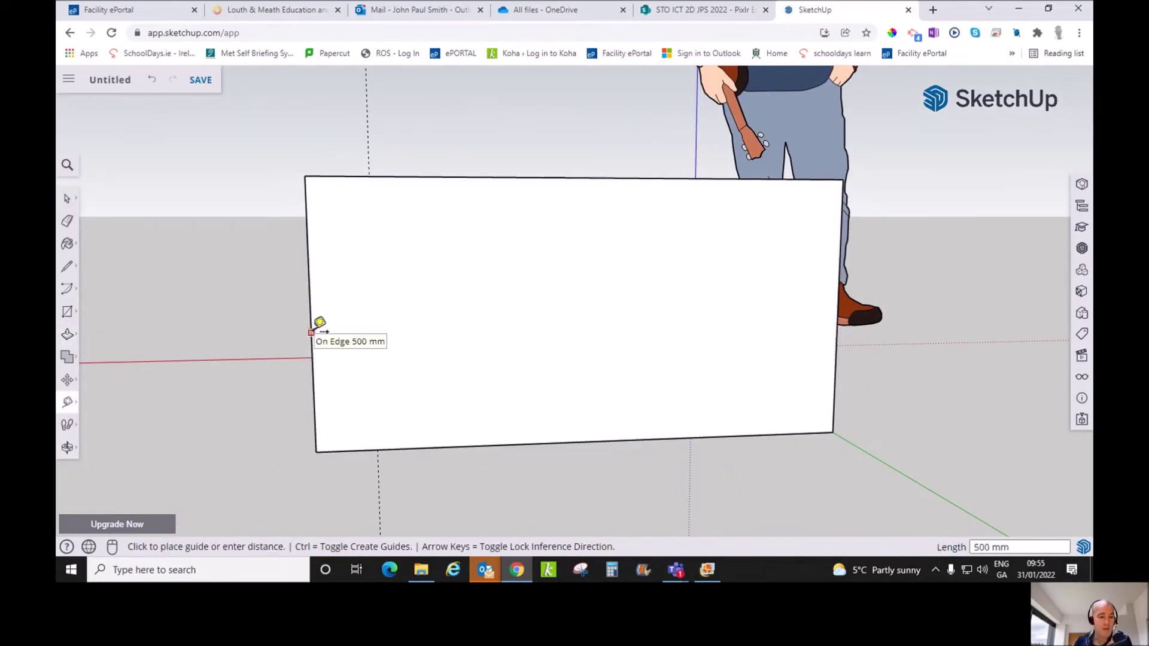
type("100")
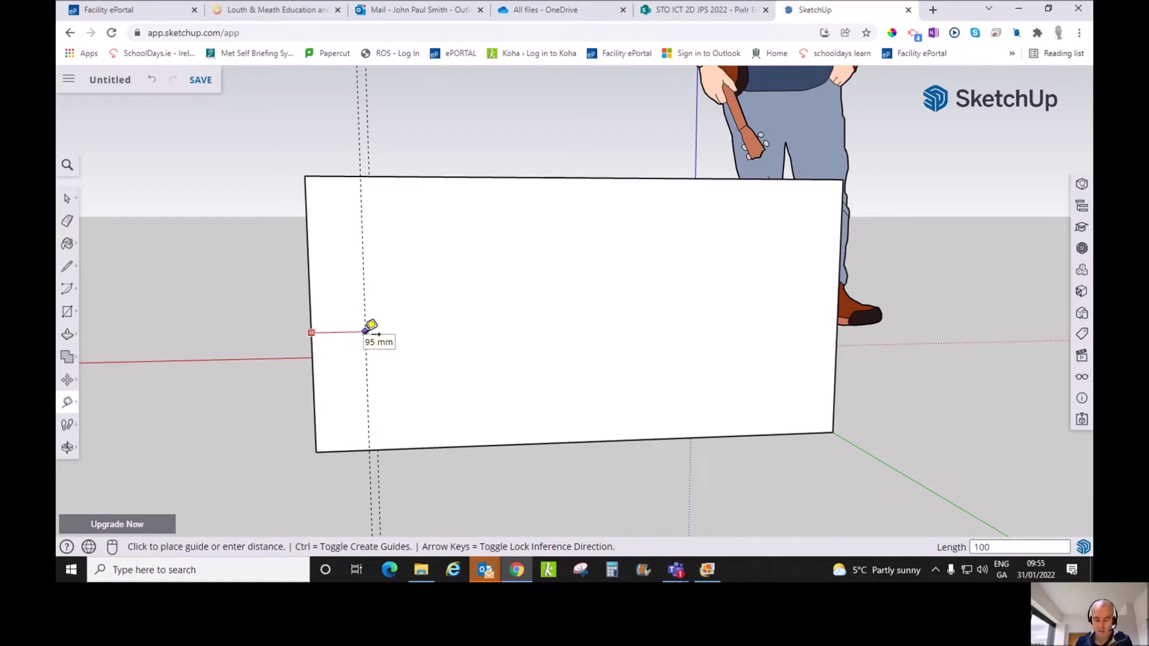
key("Return")
key("r")
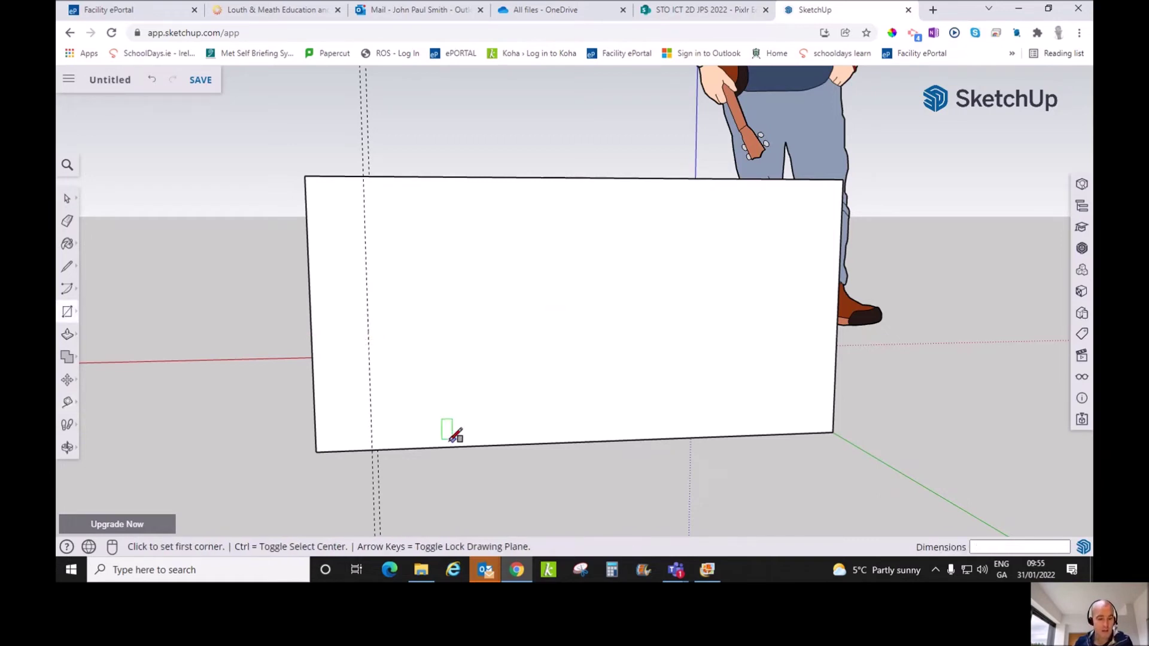
left_click(371, 450)
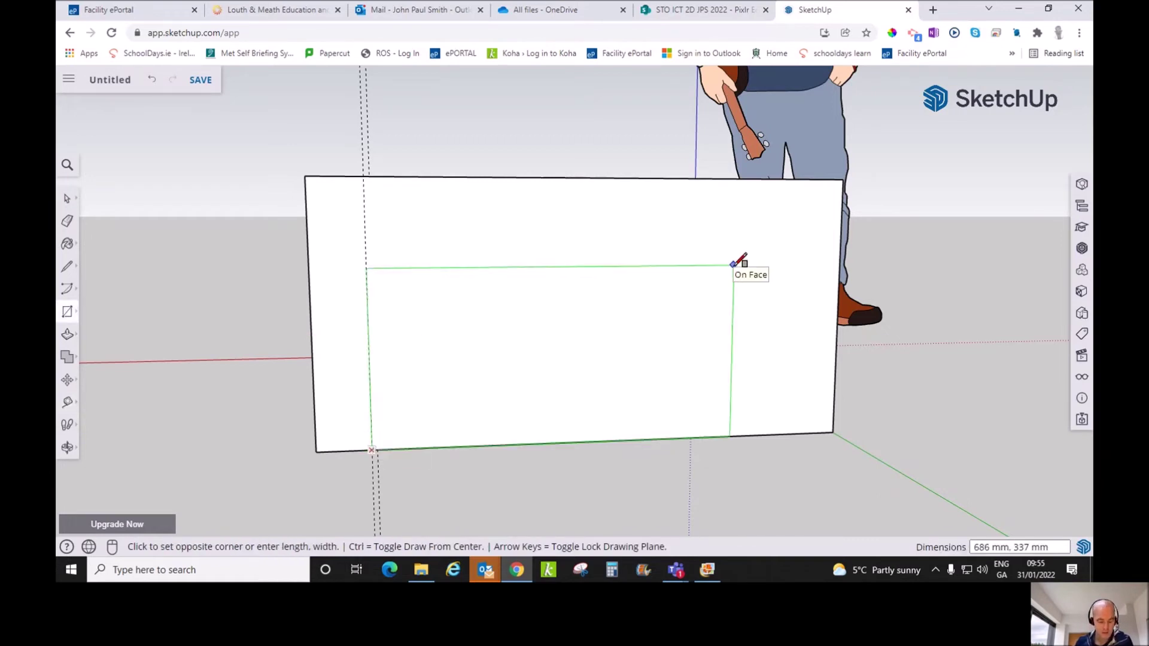
type("800,400")
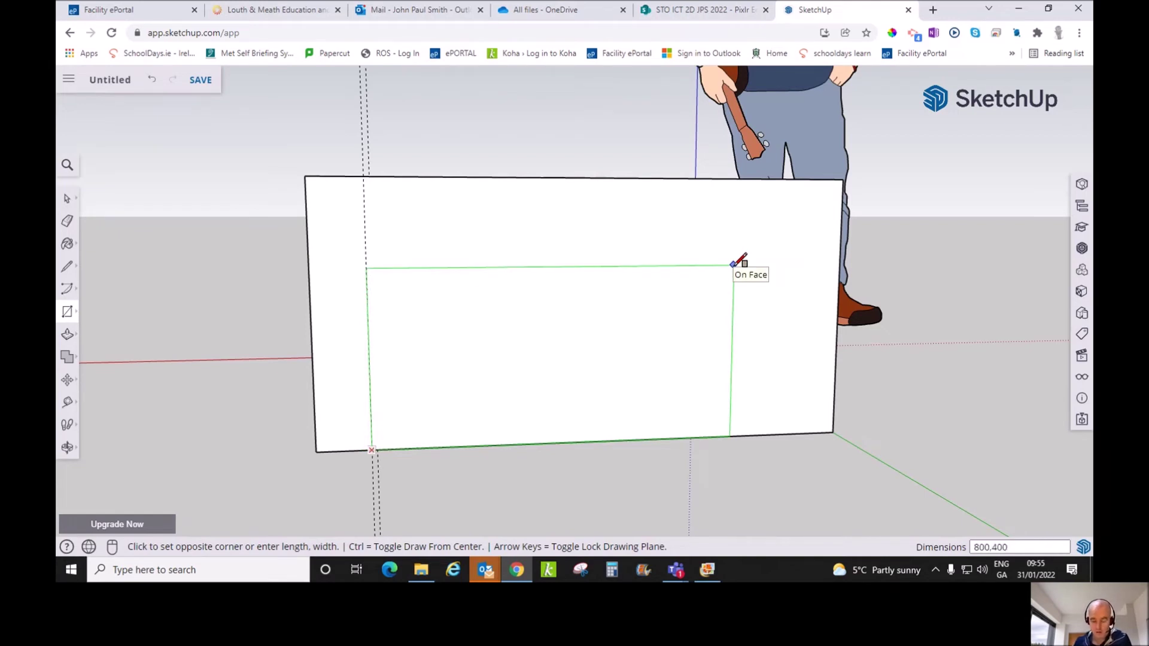
key("Return")
- Recess that rectangle 100 mm, then delete its inner face and bottom edge to open the gap
key("p")
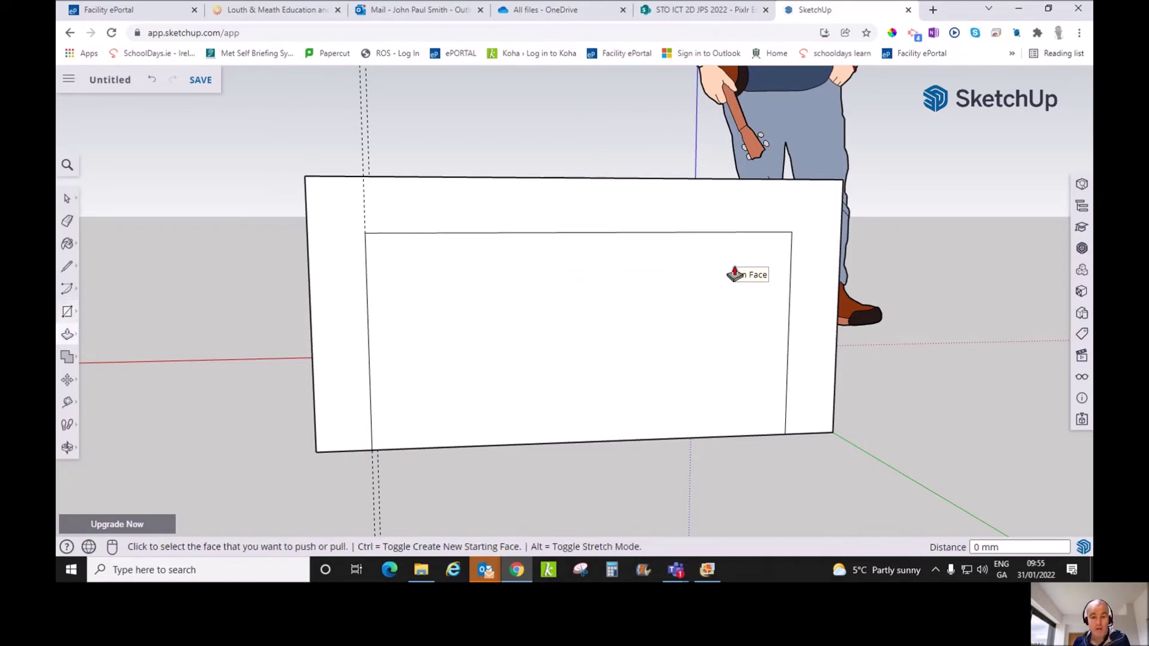
left_click(734, 273)
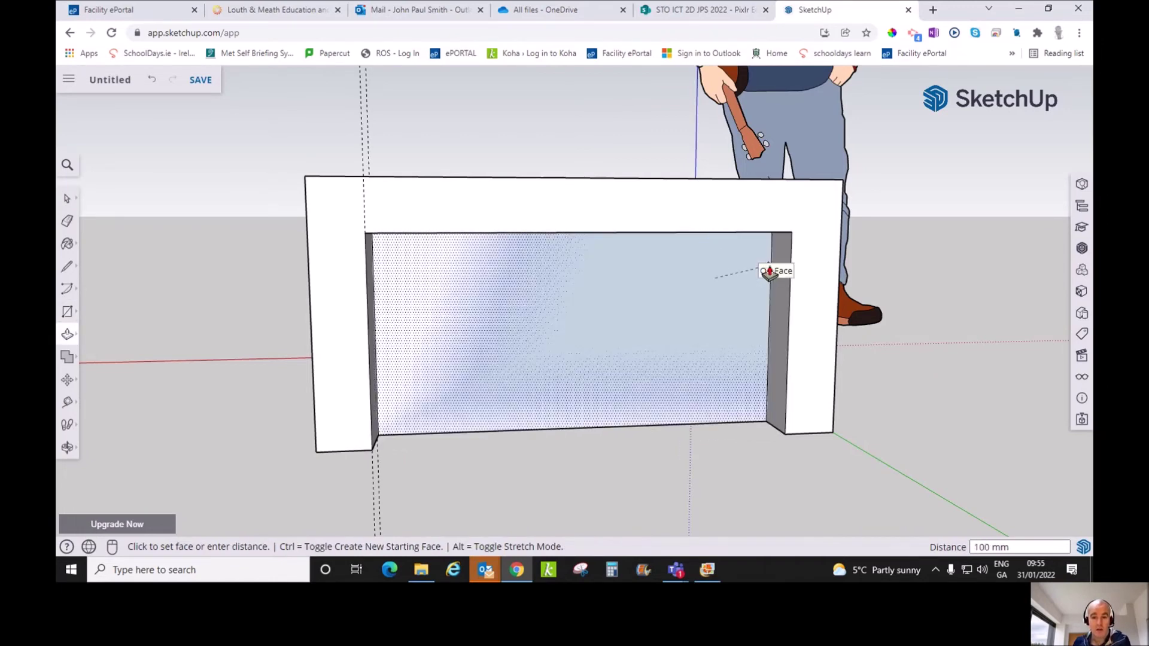
left_click(769, 272)
mouse_move(769, 271)
middle_mouse_down()
mouse_move(897, 315)
mouse_move(661, 333)
mouse_move(537, 324)
middle_mouse_up()
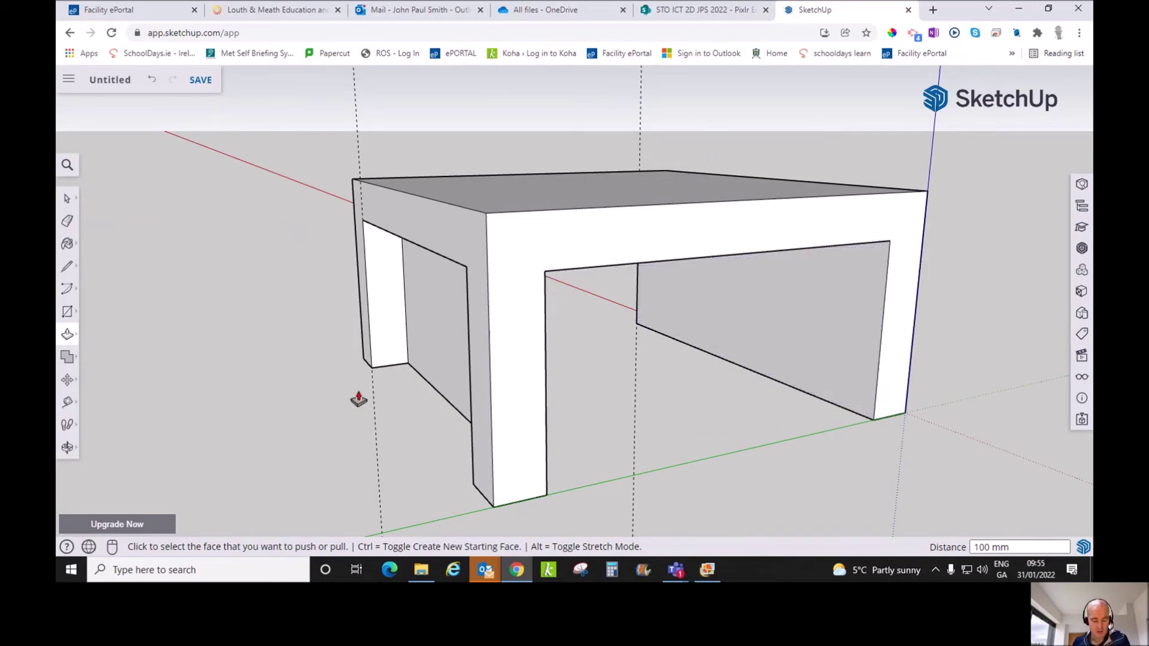
key("space")
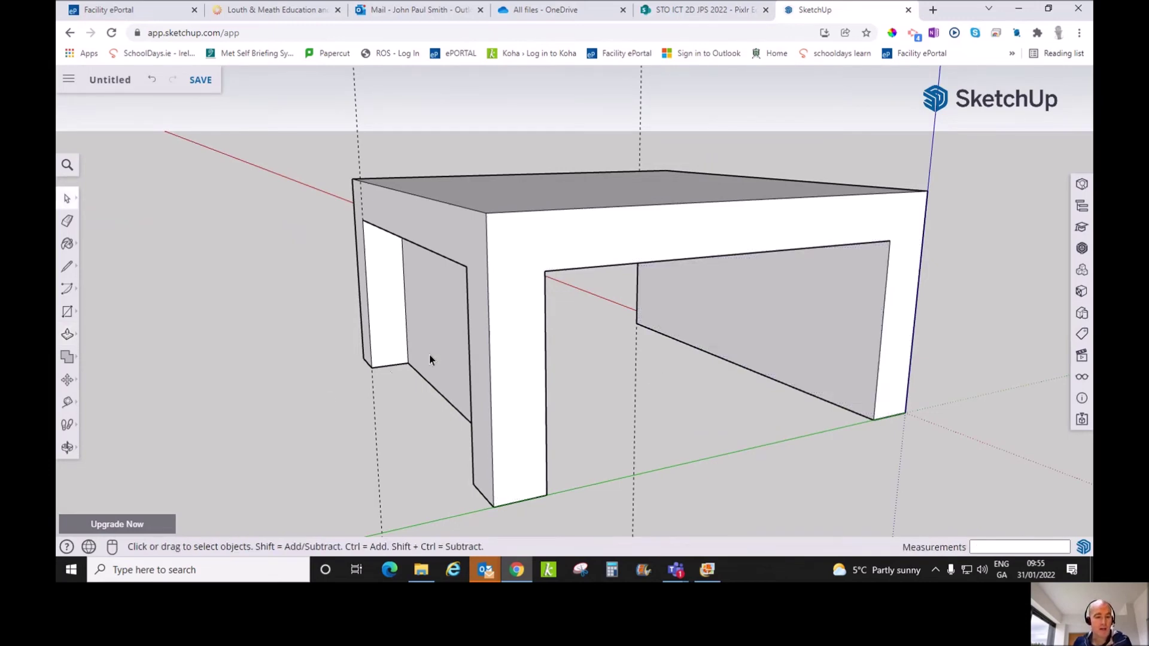
left_click(433, 349)
key("Delete")
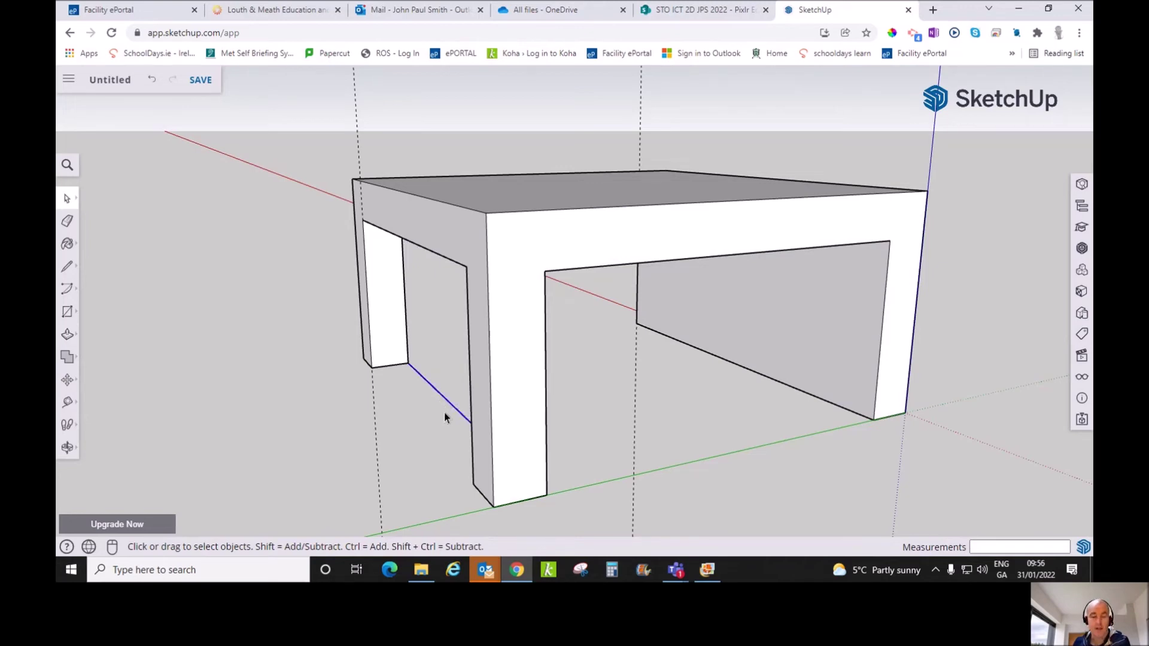
key("Delete")
middle_click_drag(744, 393, 431, 356)
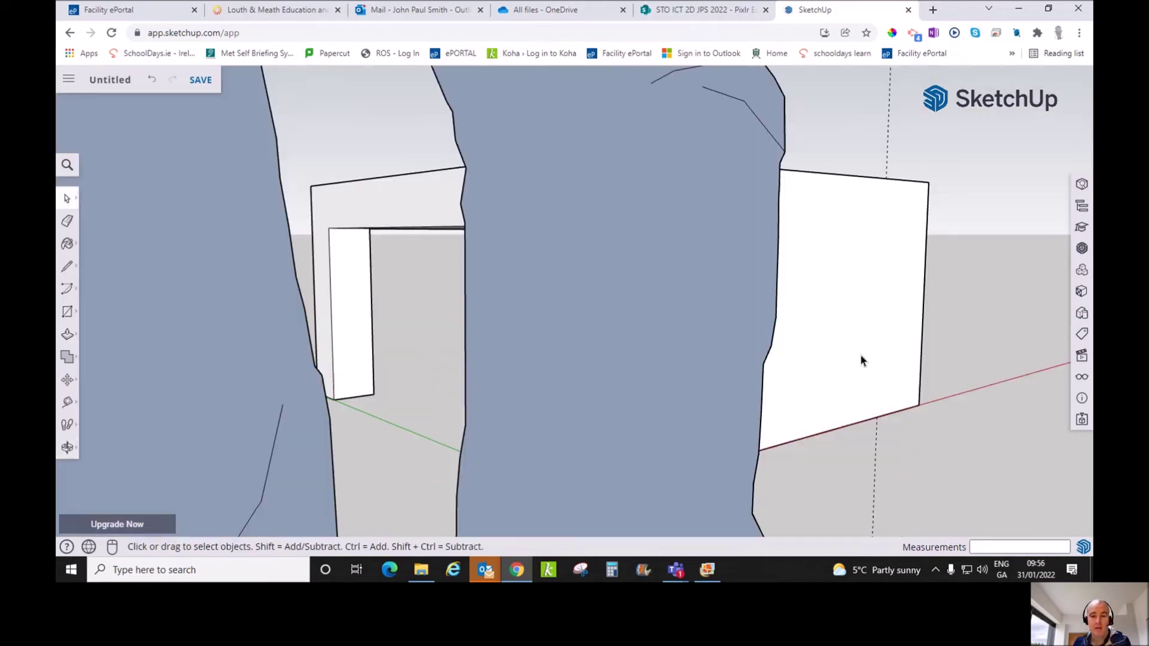
mouse_move(860, 354)
middle_mouse_down()
mouse_move(646, 377)
mouse_move(653, 385)
middle_mouse_up()
- On the remaining side, place a 100 mm guide and draw an 800×400 mm rectangle
key("t")
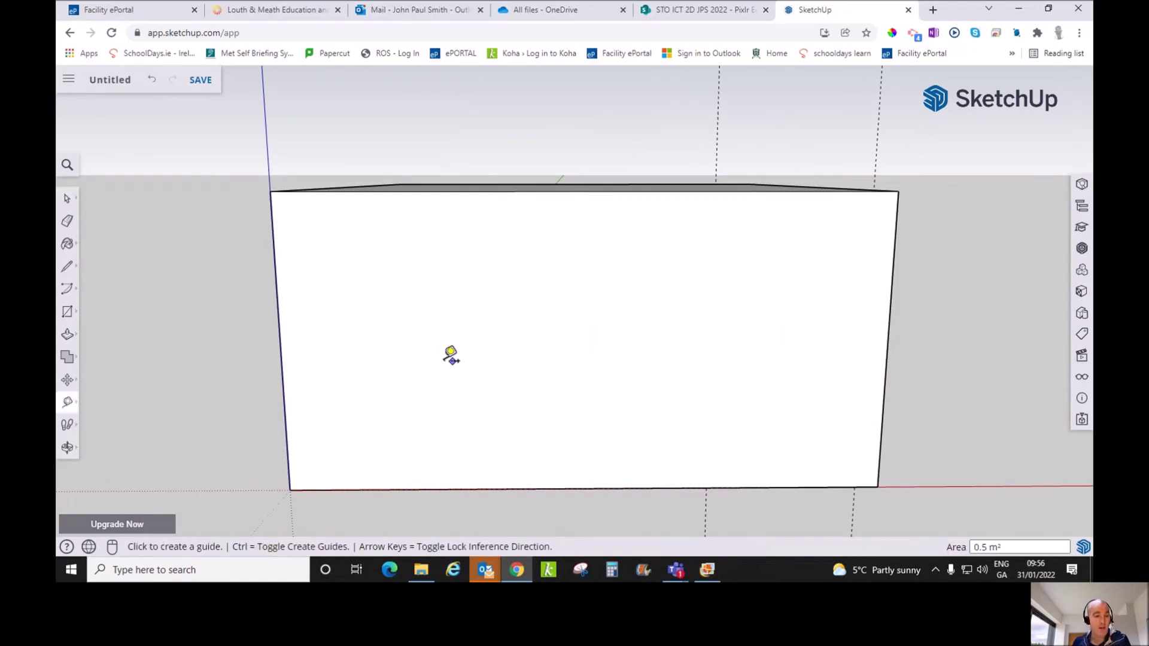
left_click(282, 369)
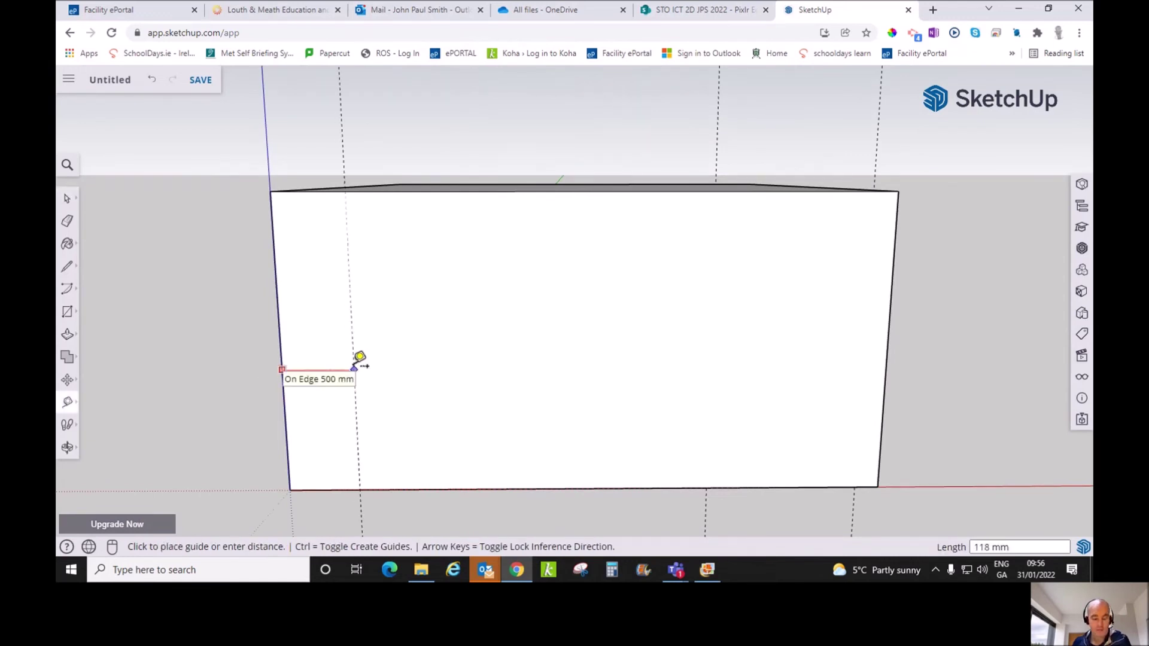
type("100")
key("Return")
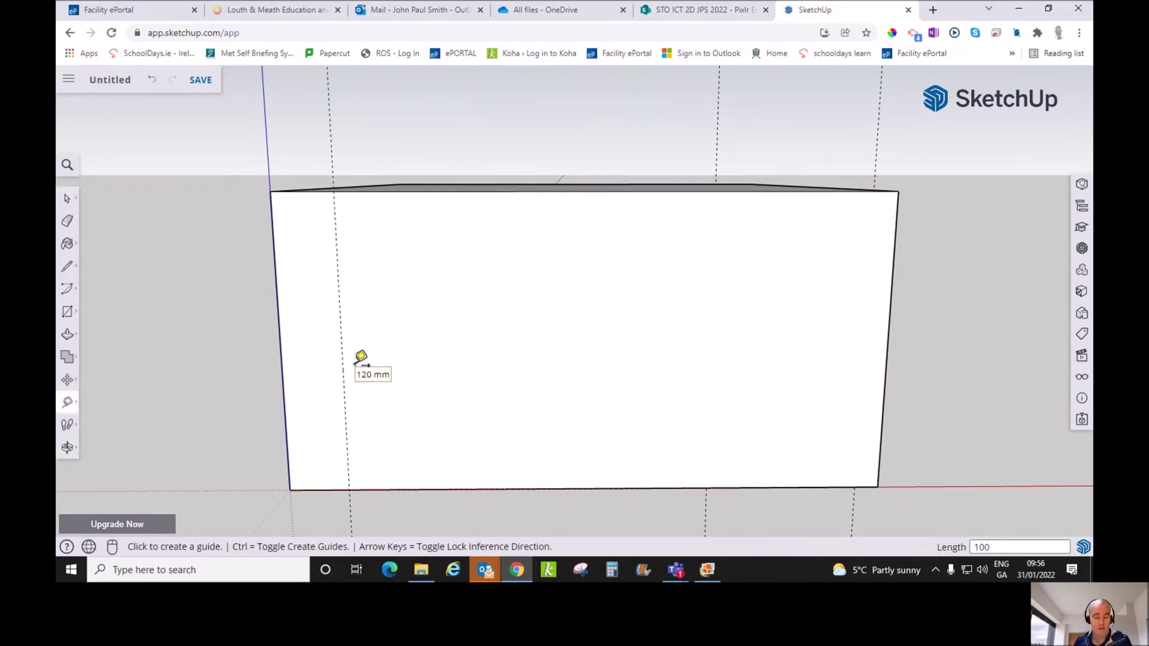
key("r")
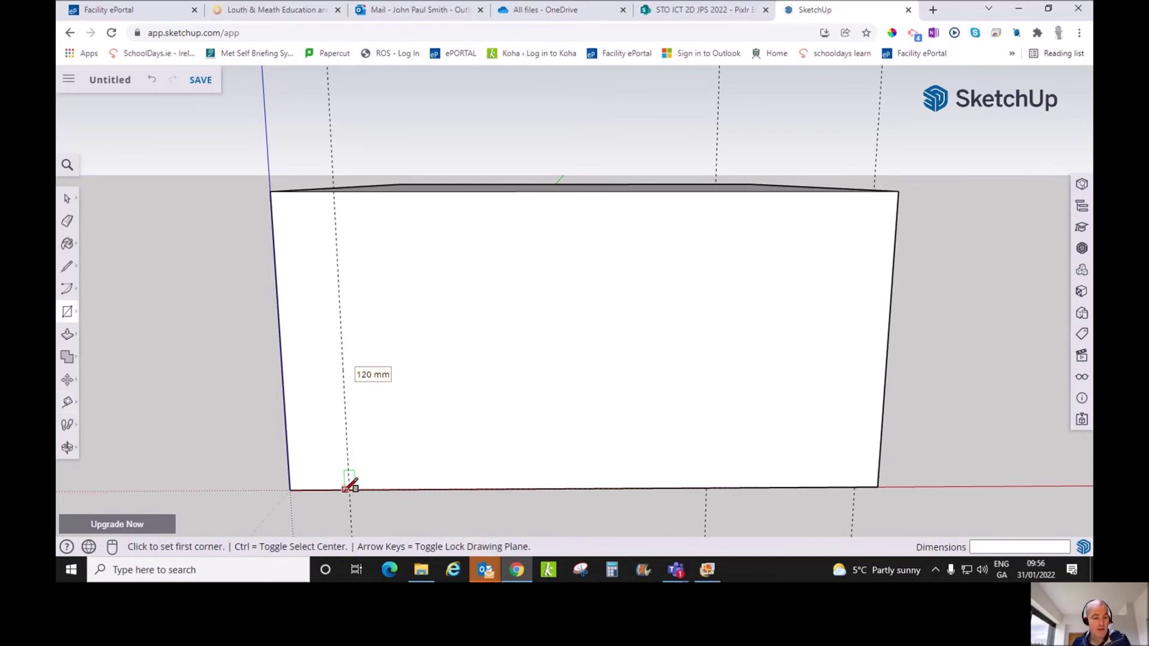
left_click(348, 489)
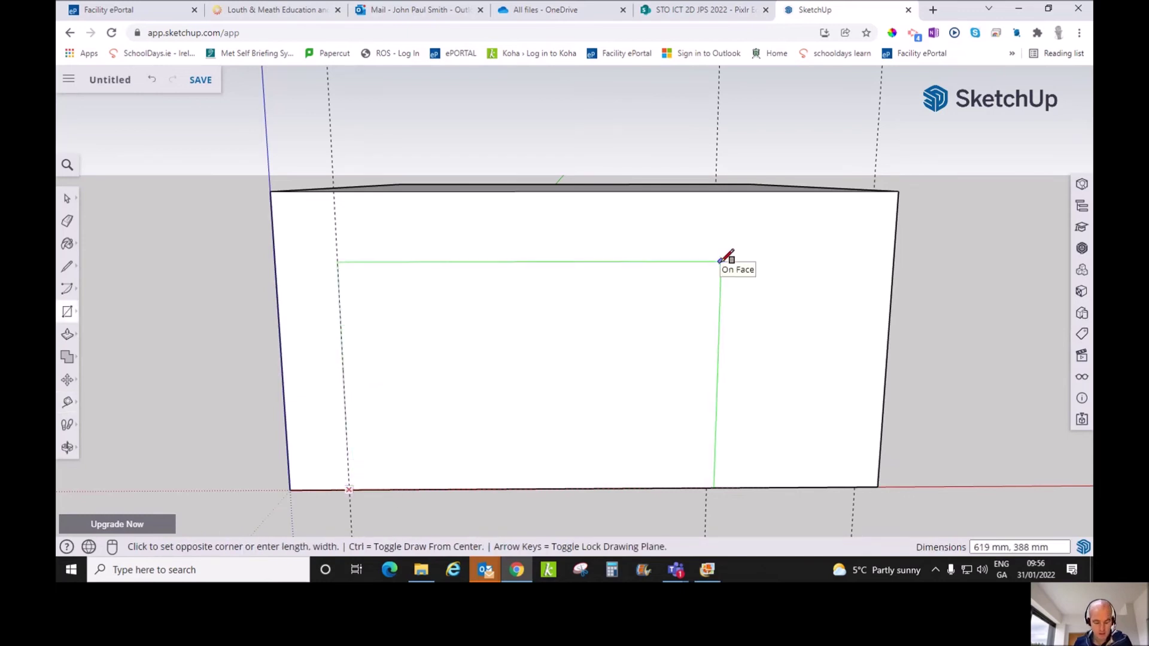
type("800,400")
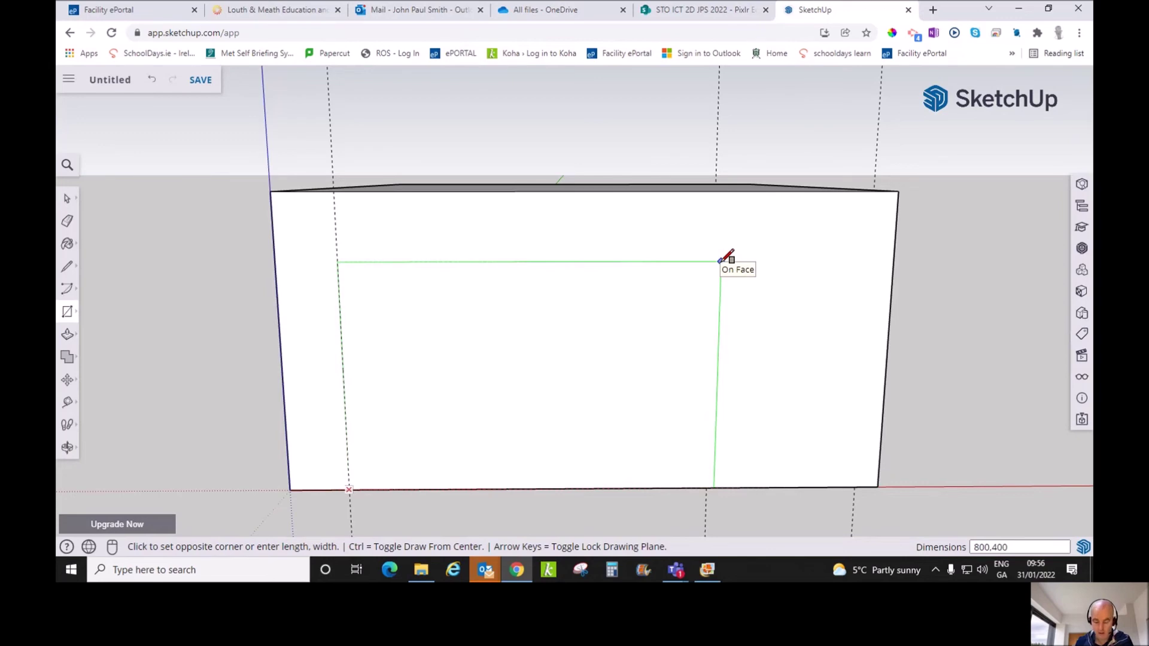
key("Return")
- Recess the rectangle 100 mm and delete its back face and bottom edge to free the legs
key("p")
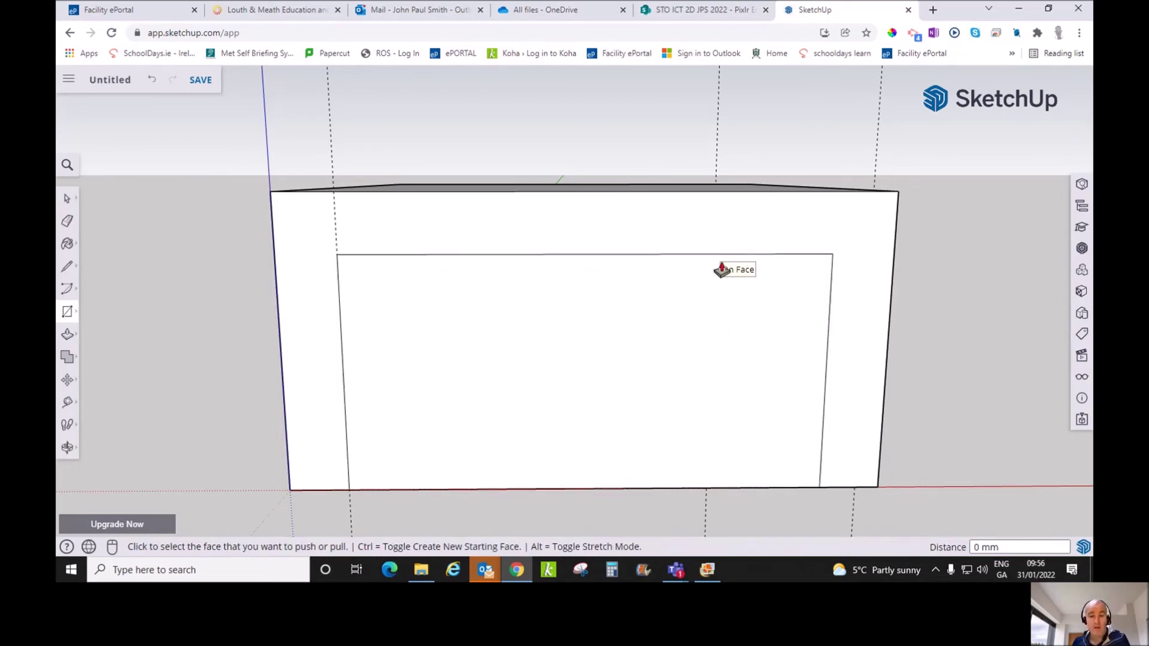
left_click(687, 379)
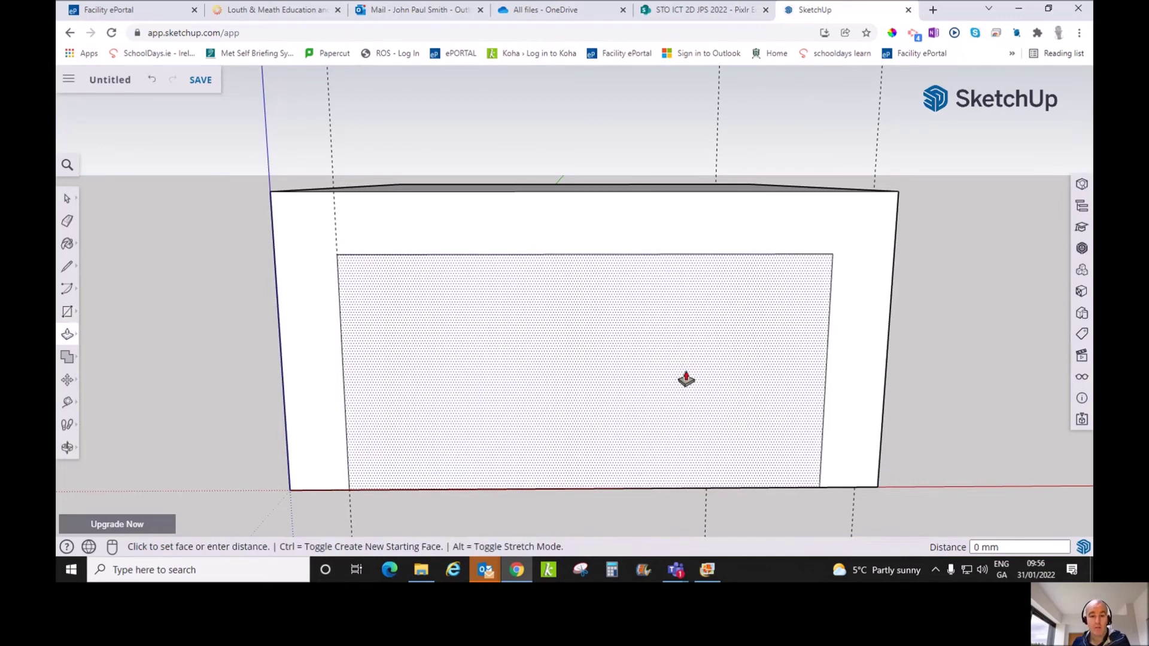
left_click(809, 308)
key("space")
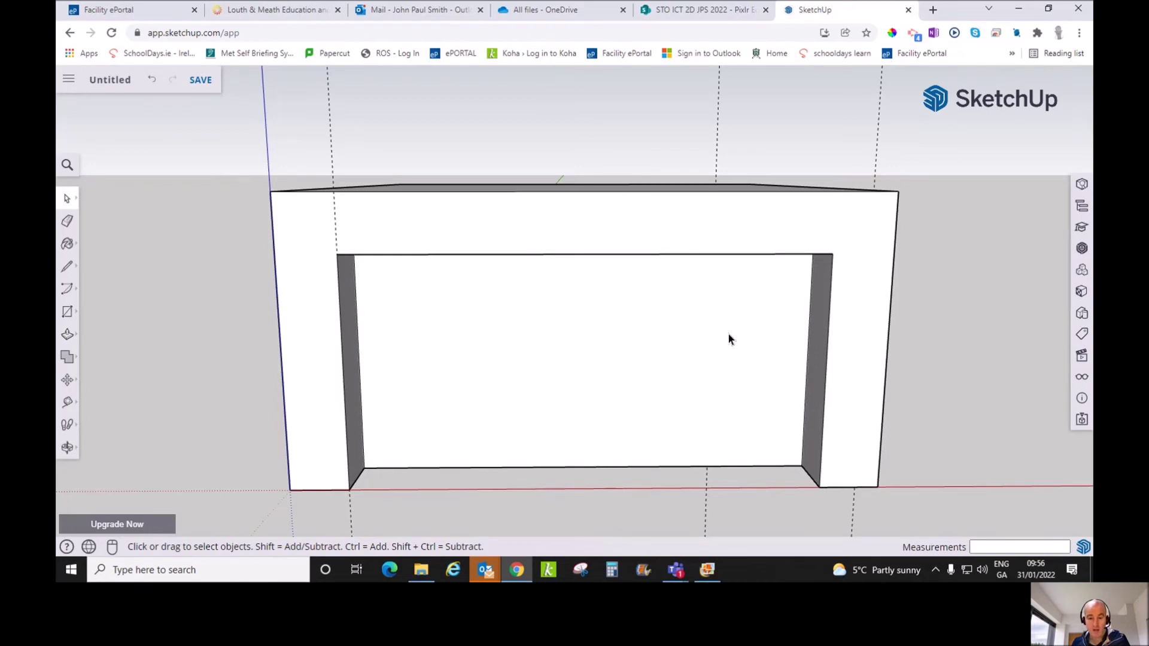
left_click(727, 337)
key("Delete")
left_click(653, 460)
key("Delete")
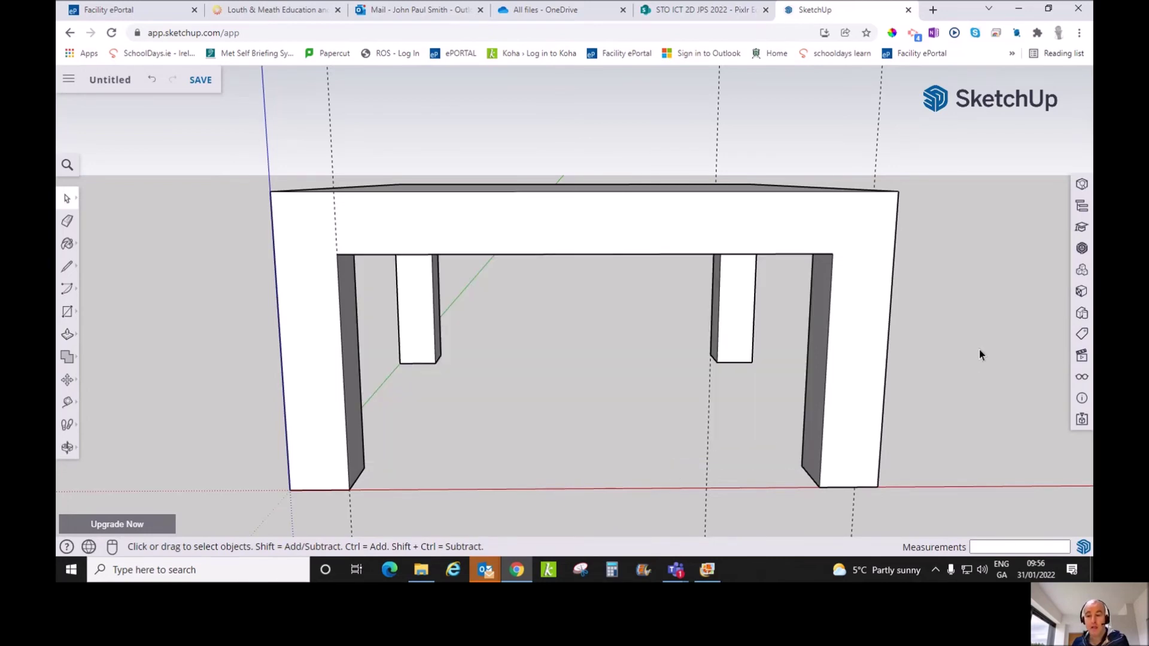
- Open the display settings and zoom out on the four-legged table
left_click(1083, 378)
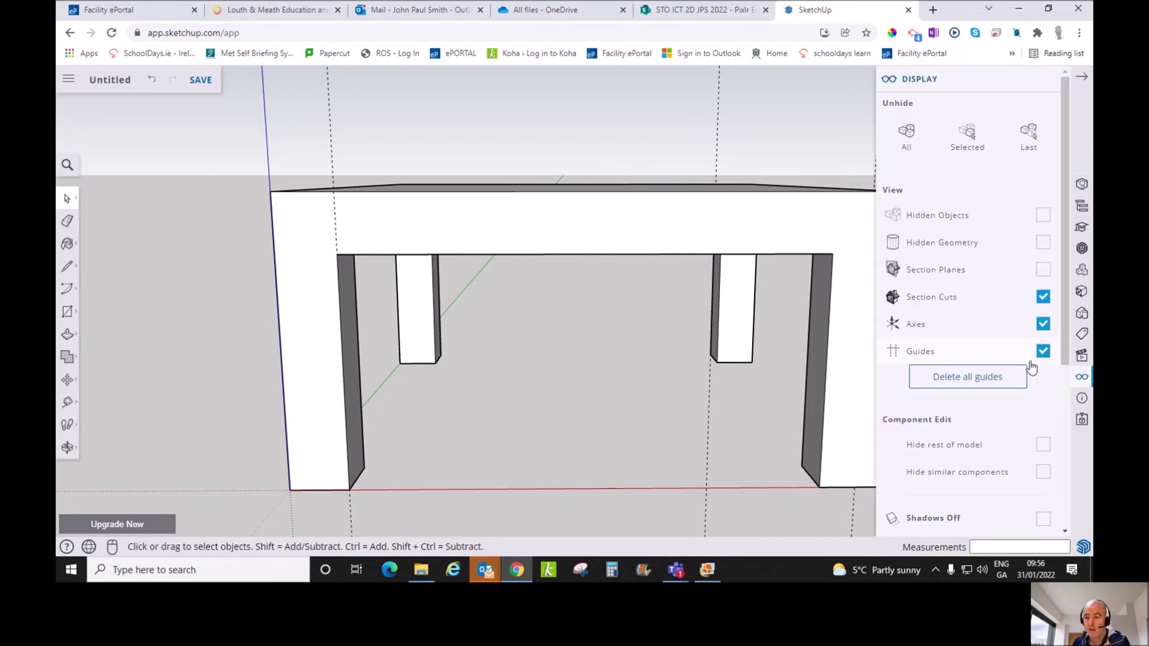
key("o")
key("space")
scroll(696, 340, "down", 3)
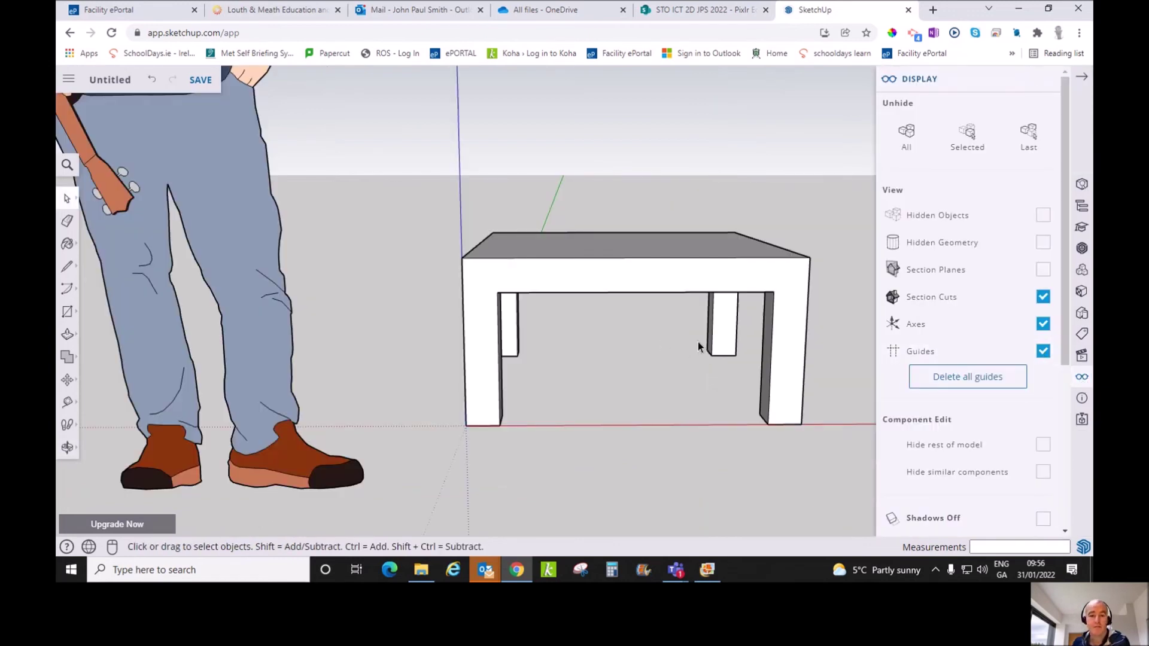
scroll(698, 341, "down", 2)
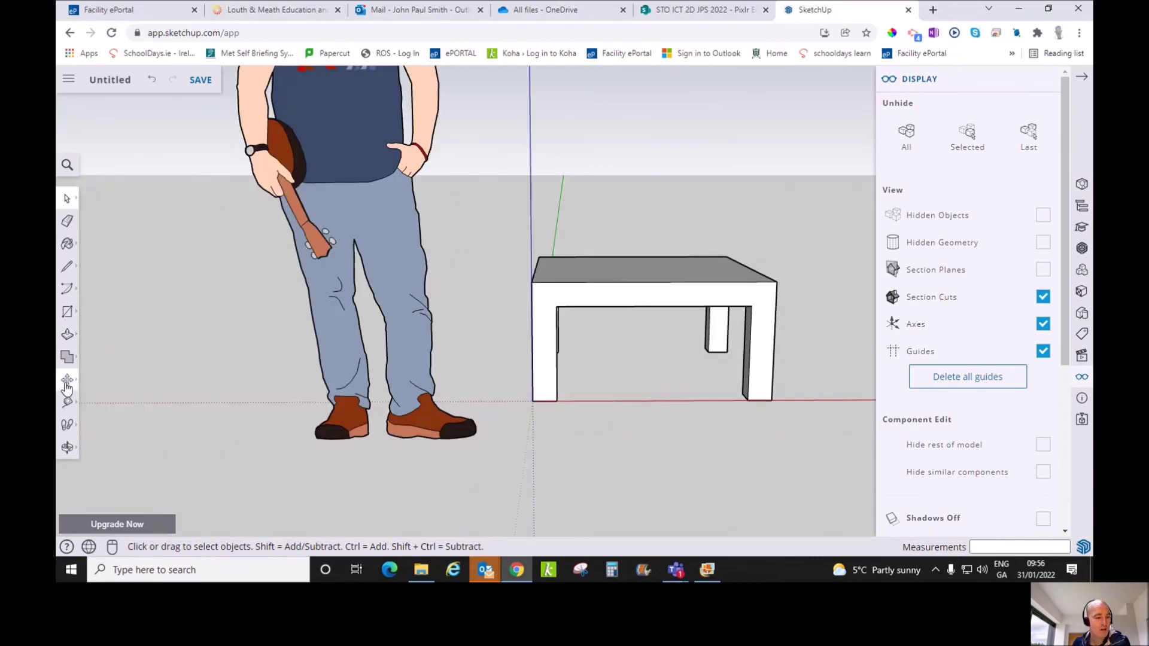
- Dimension the table's 500 mm height, 1000 mm top length and front-left leg width
left_click(68, 405)
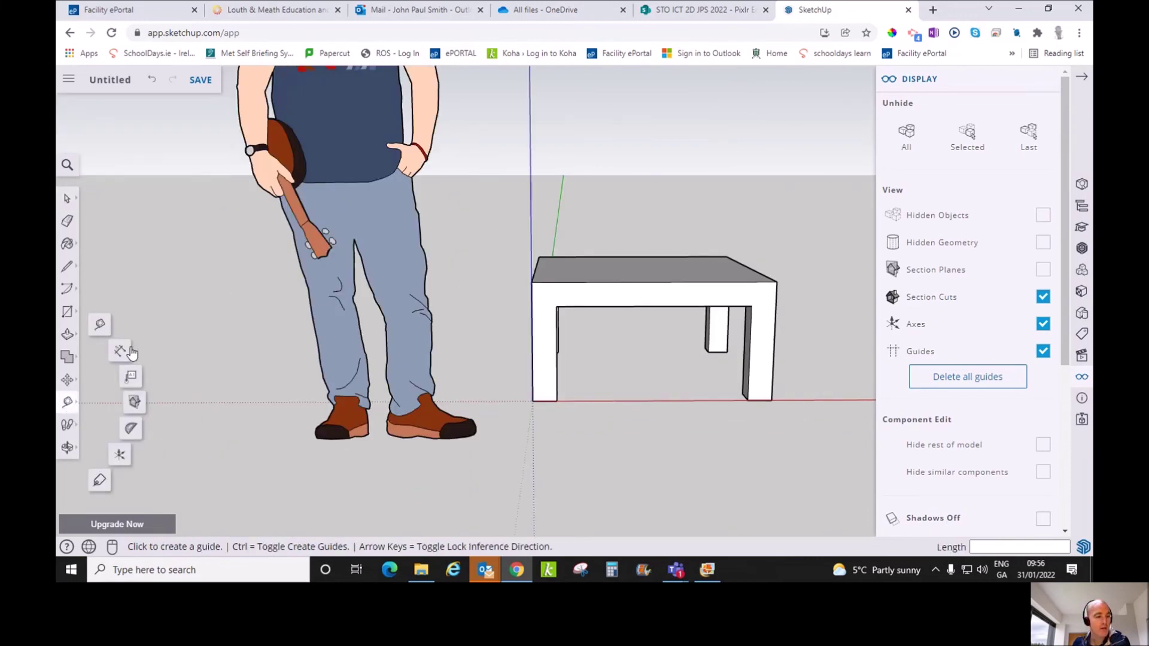
left_click(128, 348)
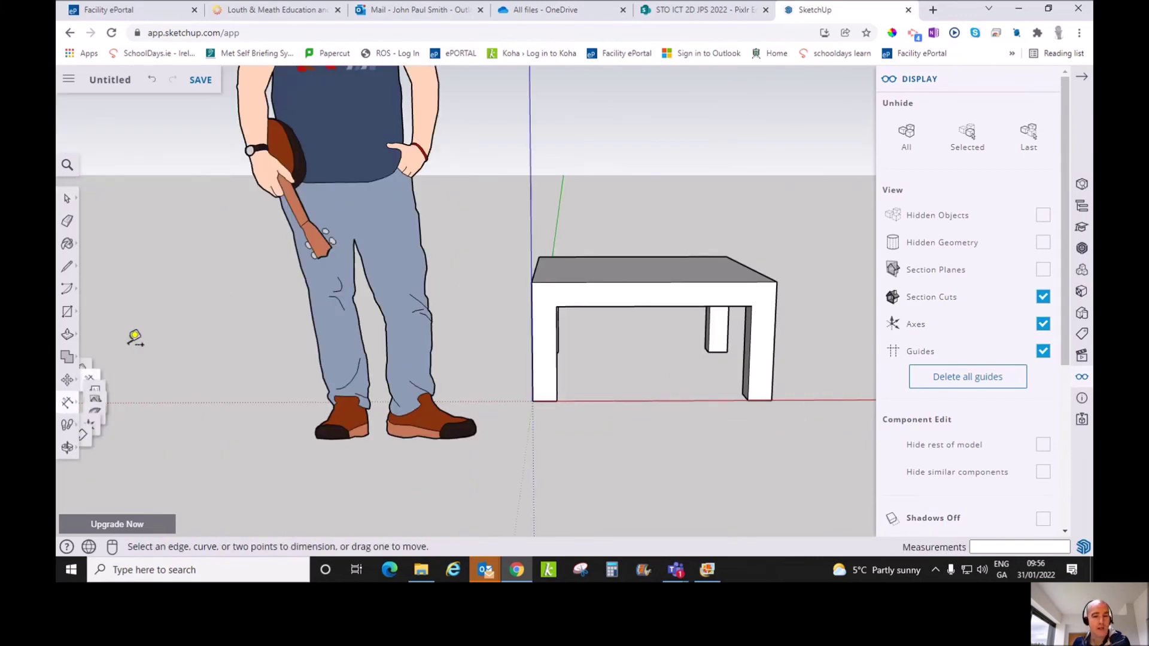
left_click(773, 400)
left_click(777, 282)
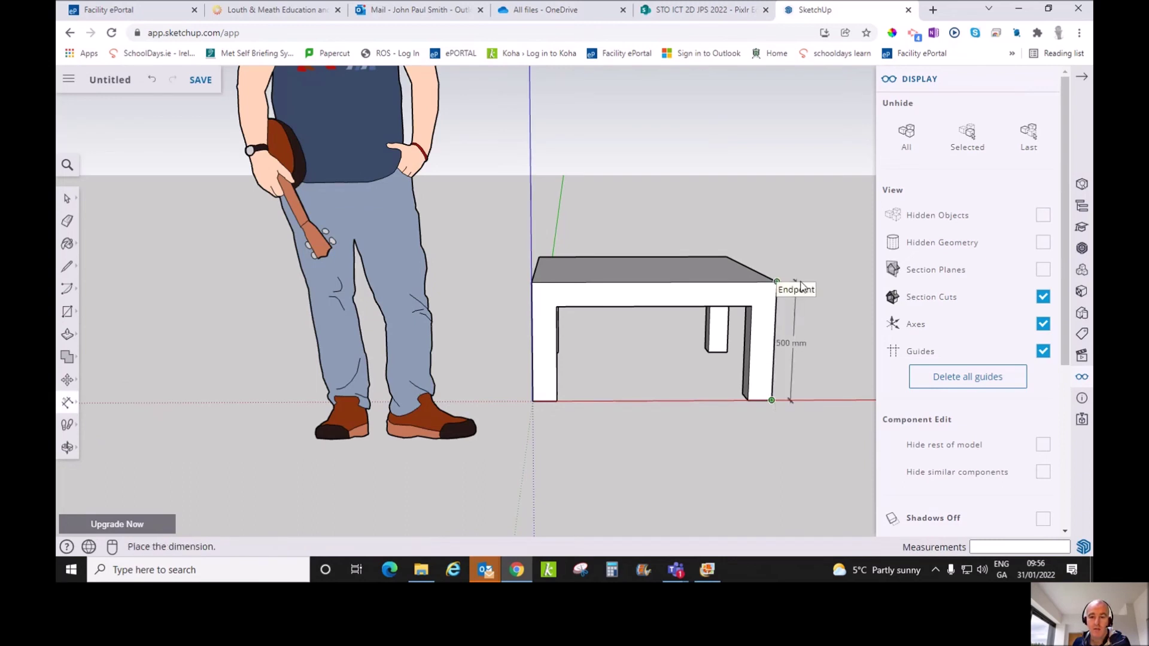
left_click(842, 282)
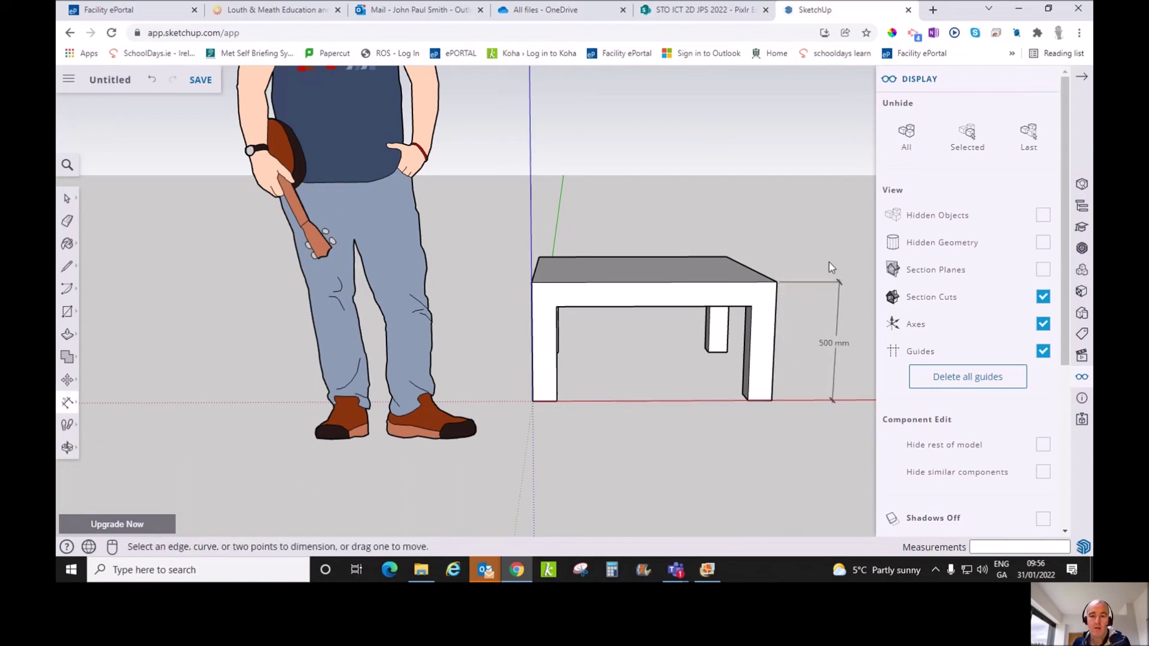
left_click(538, 258)
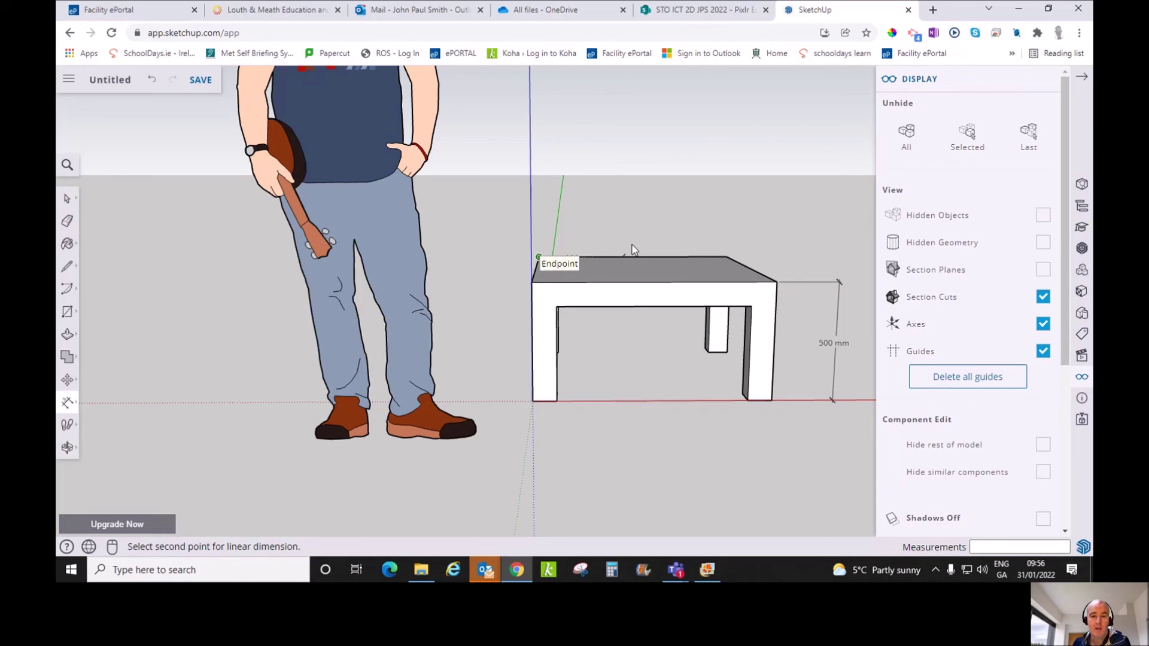
left_click(726, 257)
left_click(727, 211)
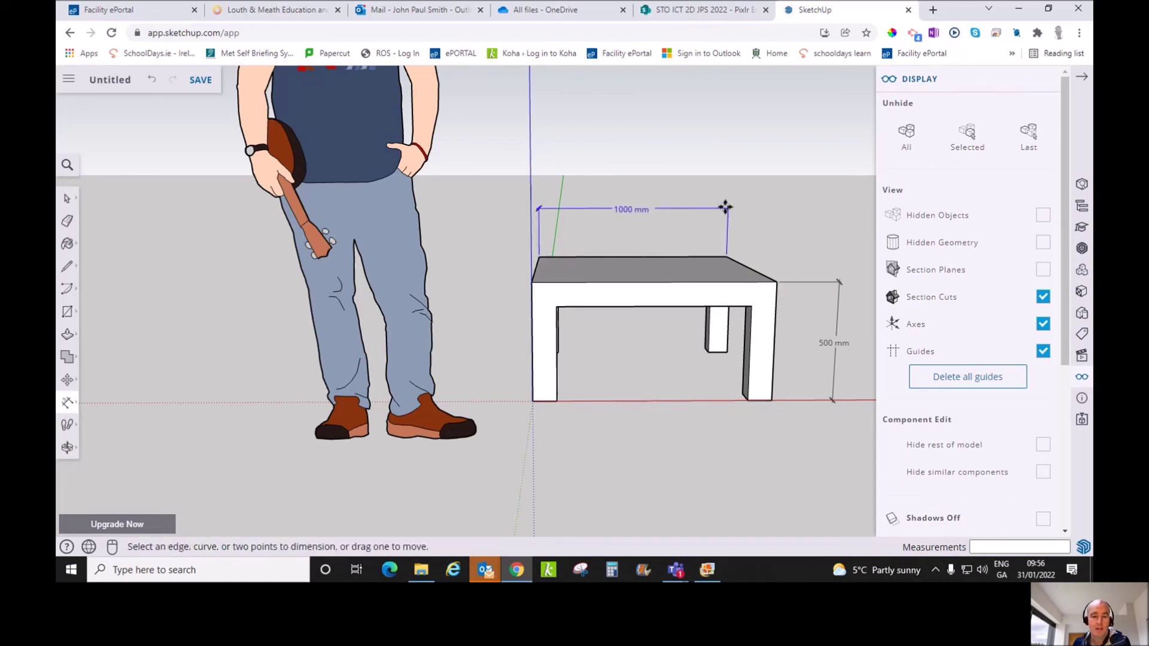
left_click(557, 401)
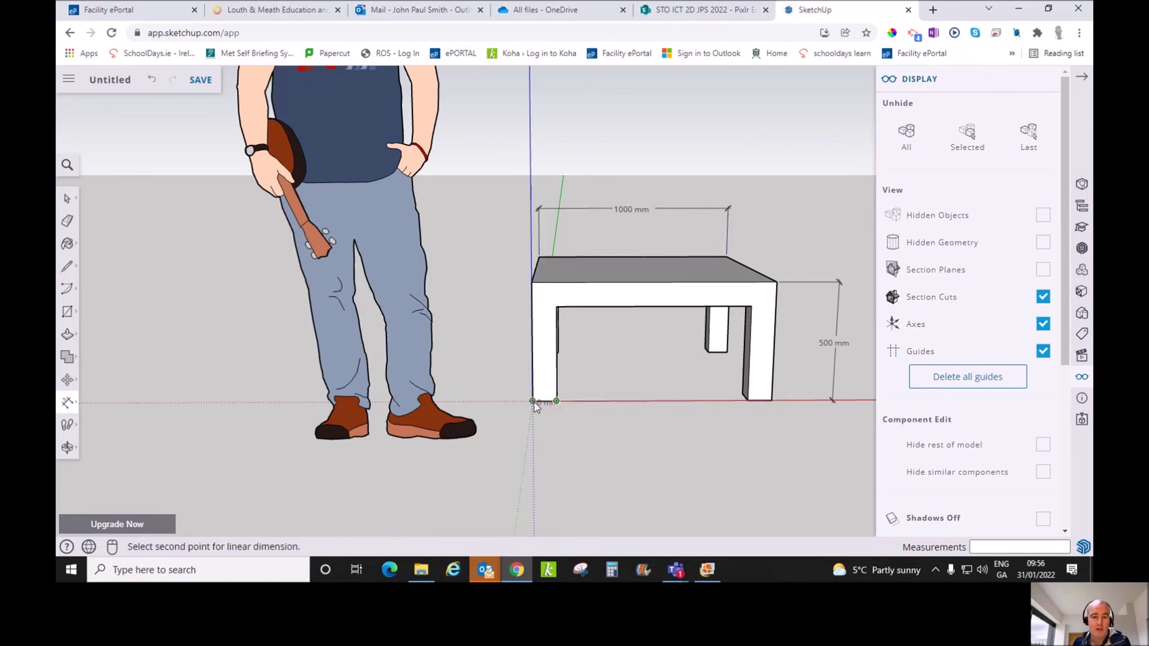
left_click(550, 453)
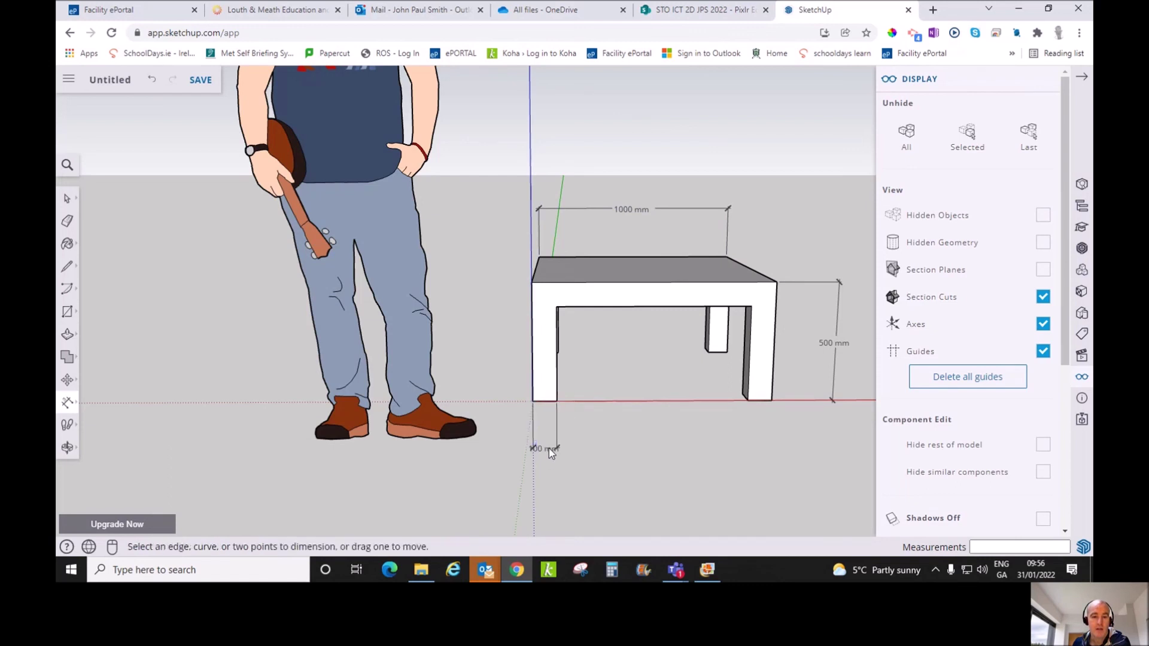
left_click(68, 79)
mouse_move(104, 270)
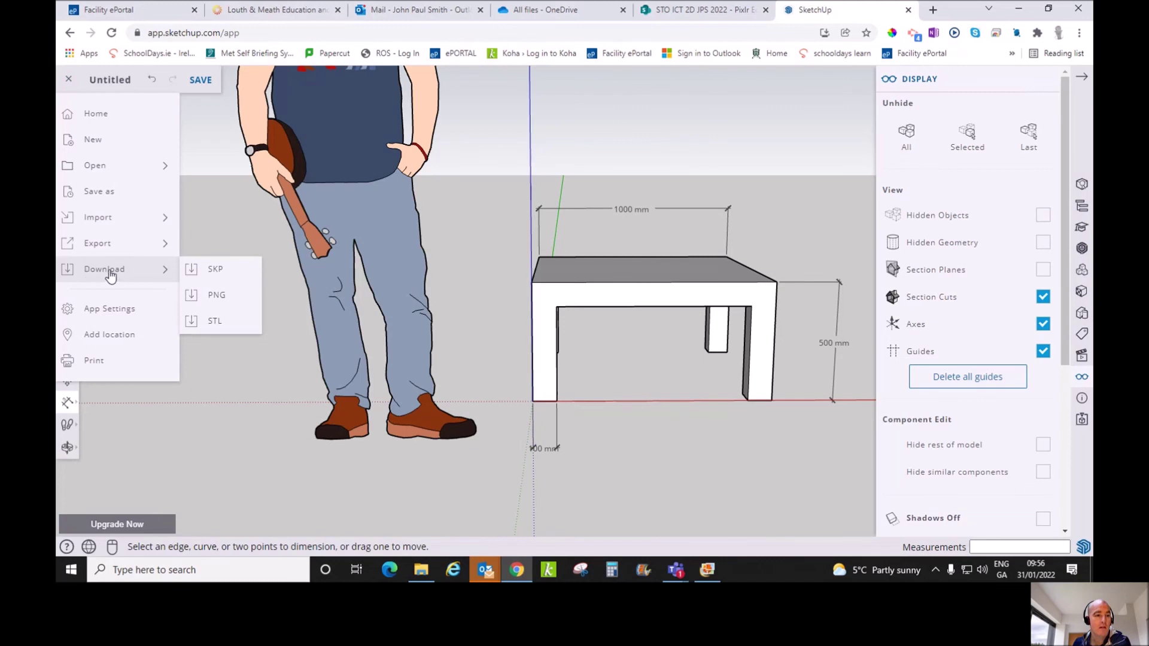
- Download the current table view as a PNG image
left_click(241, 296)
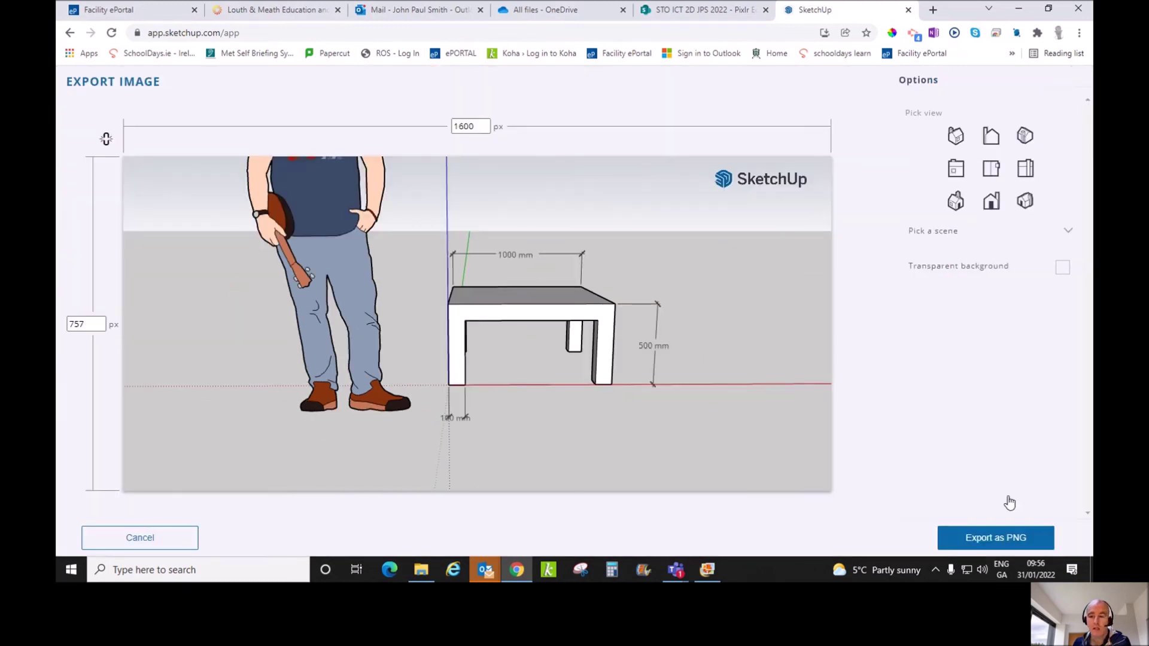
left_click(1013, 543)
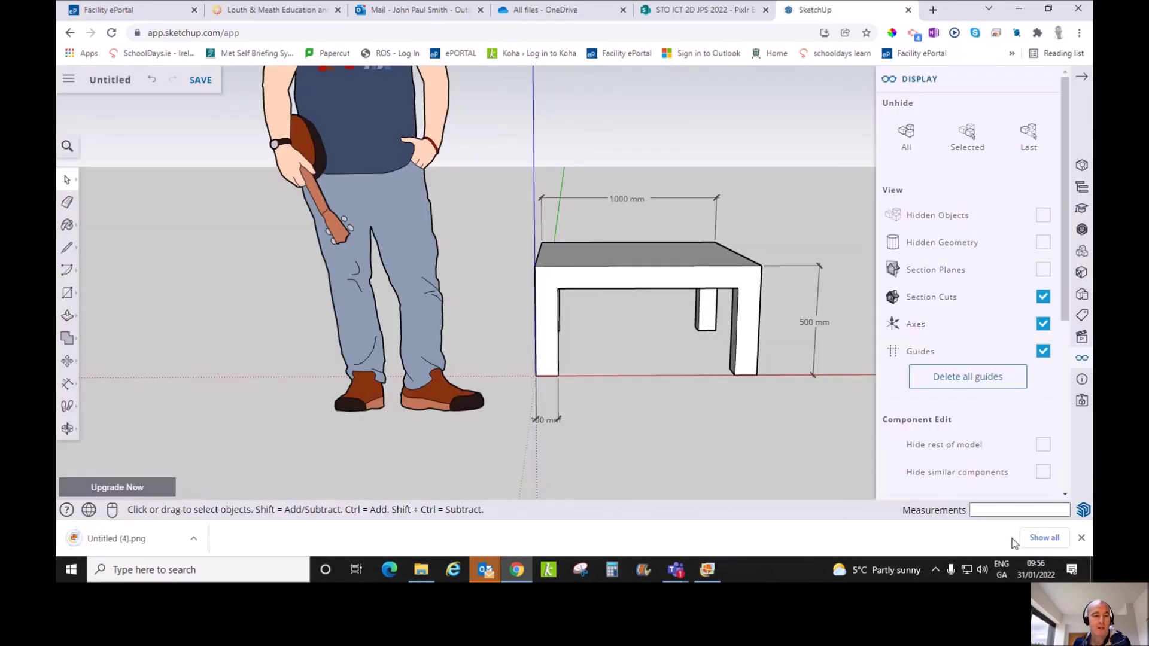